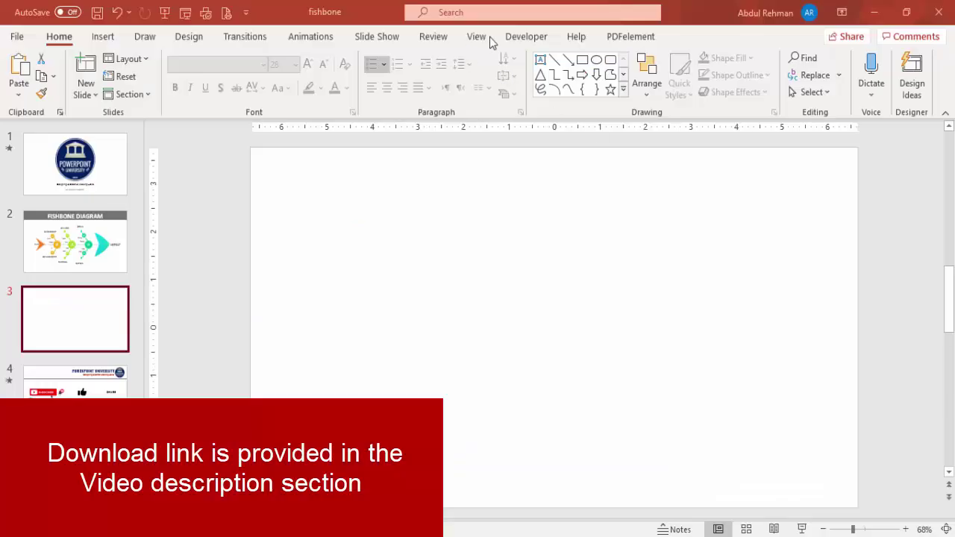
- Turn on the centre guides and draw a right triangle just right of the slide centre
click(478, 36)
click(294, 94)
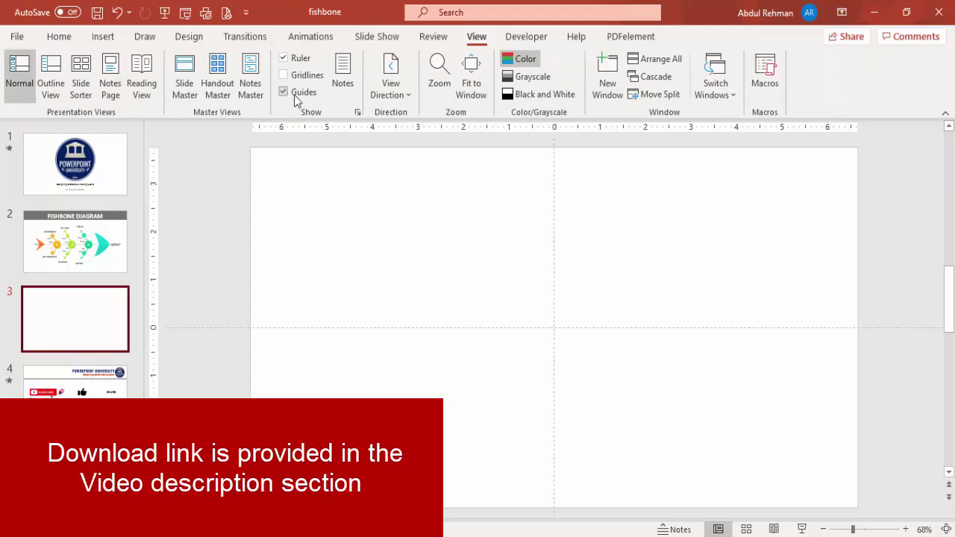
click(104, 37)
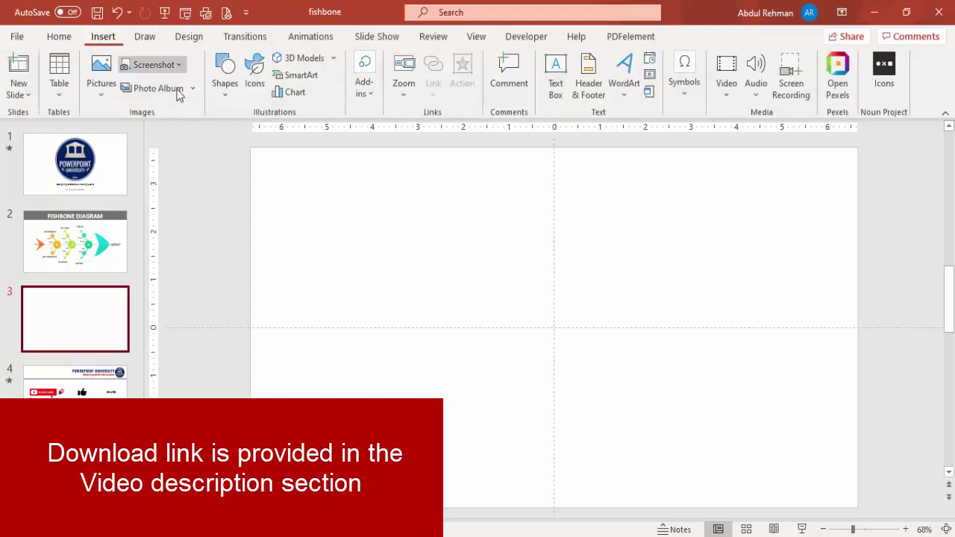
click(226, 96)
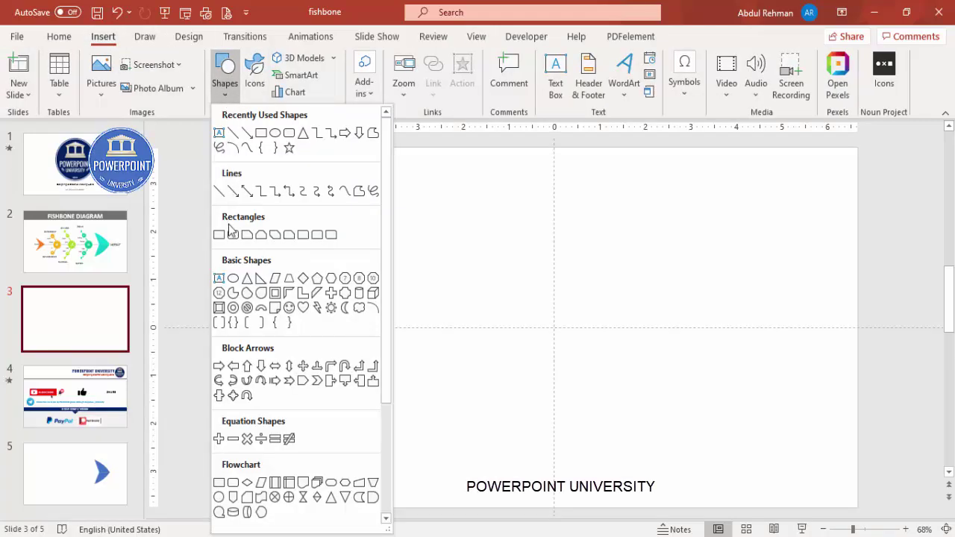
click(260, 280)
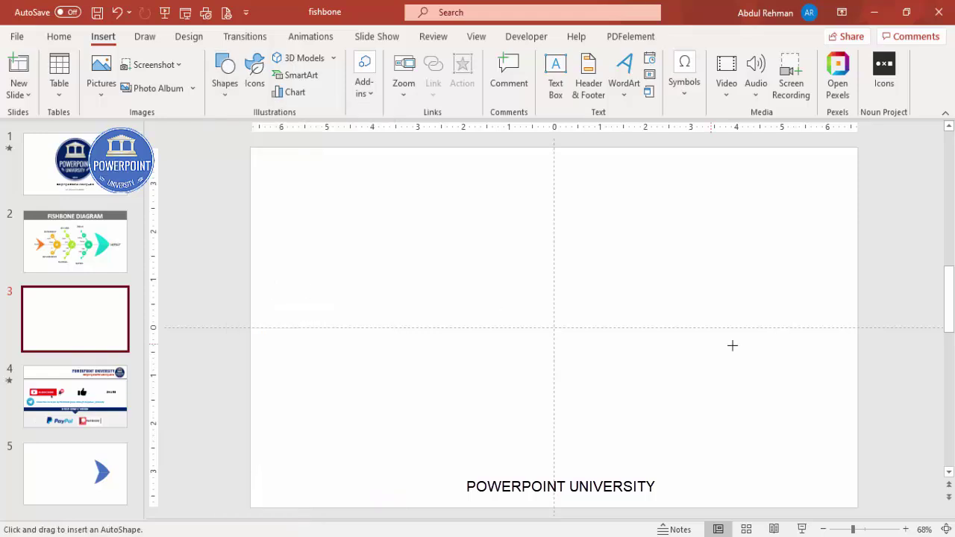
drag(783, 327, 724, 248)
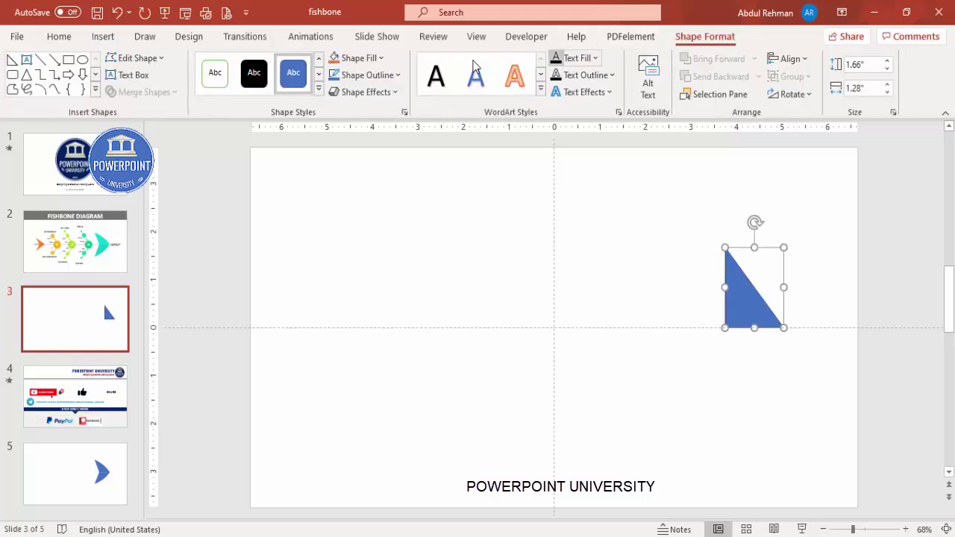
- Remove the triangle's outline and open its points for editing
click(396, 74)
click(374, 279)
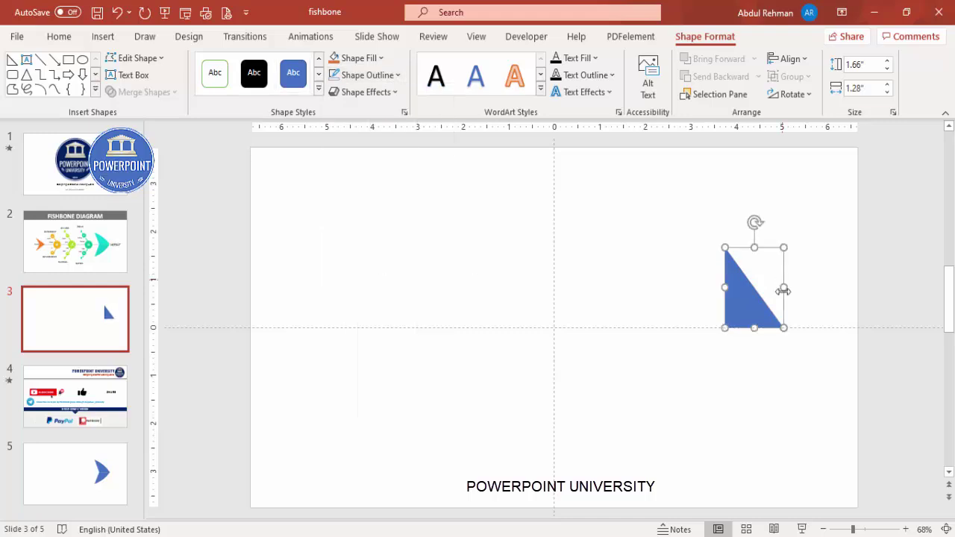
right_click(751, 311)
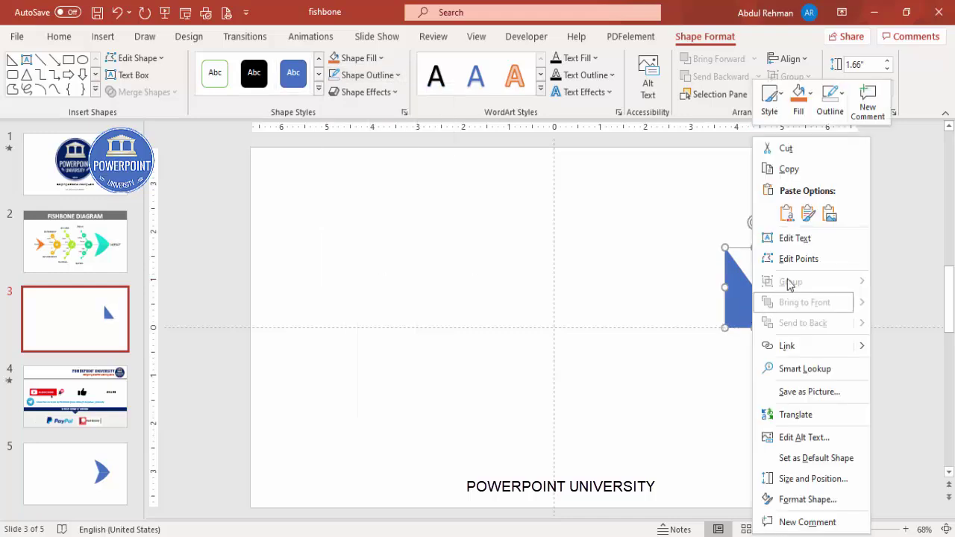
click(811, 259)
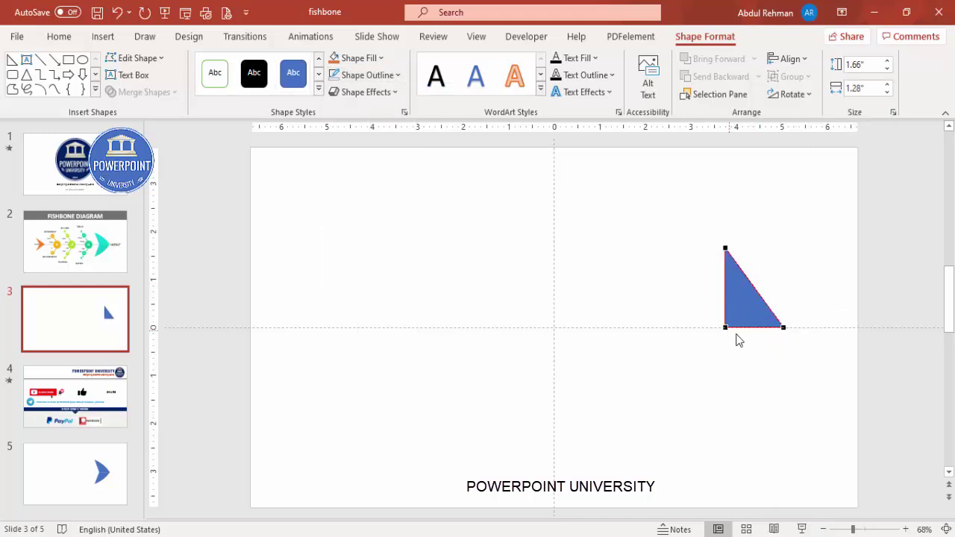
- Move the top point and bend the slanted edge into a curved fin
drag(726, 247, 729, 273)
click(785, 329)
drag(759, 301, 757, 289)
click(694, 249)
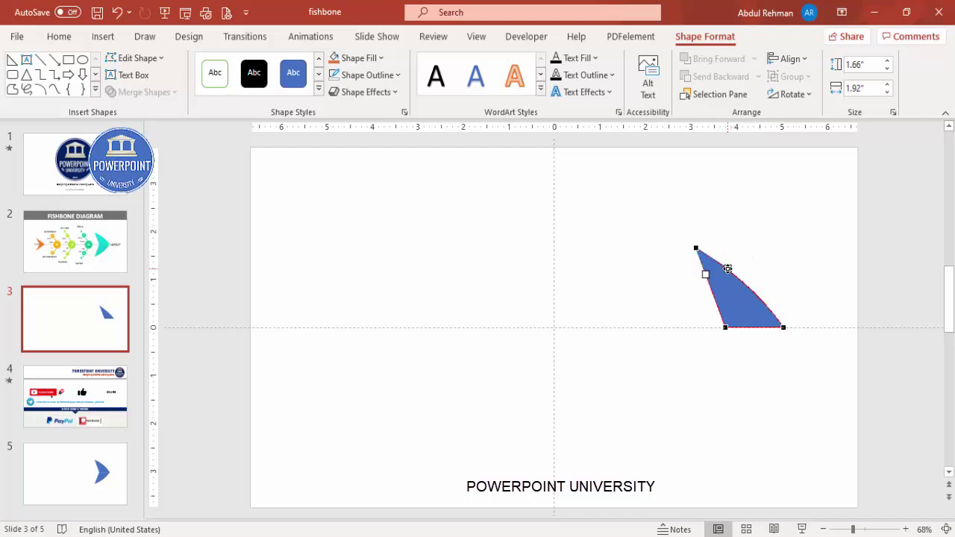
click(766, 256)
- Widen the fin to 2.23 inches and place a copy below it
click(746, 322)
drag(783, 291, 797, 288)
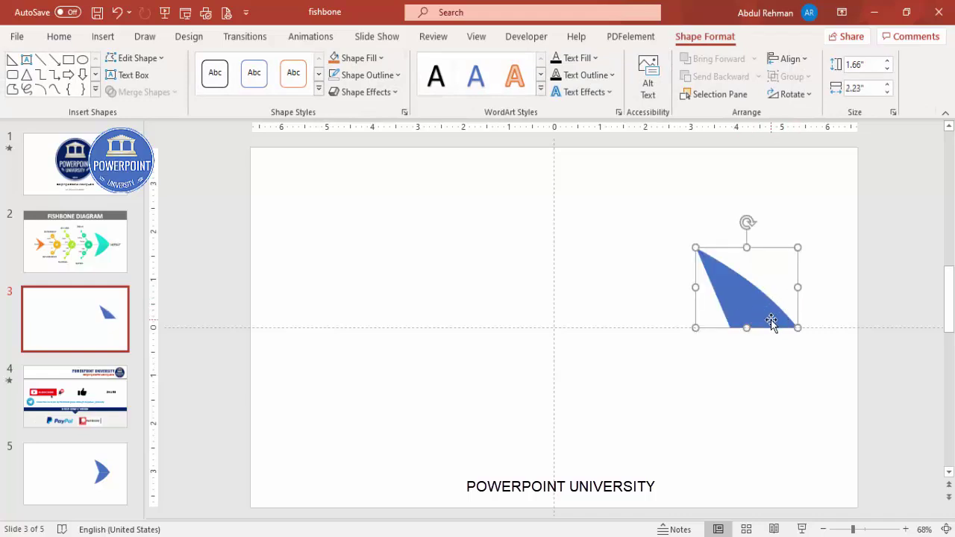
drag(773, 329, 752, 394)
- Flip the lower fin vertically and align it against the upper fin
click(783, 94)
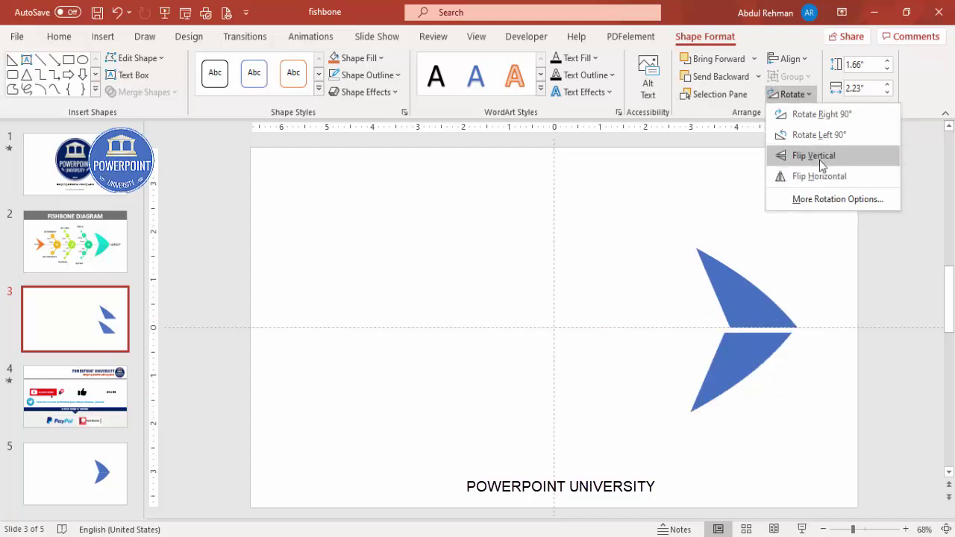
click(819, 160)
drag(748, 364, 747, 346)
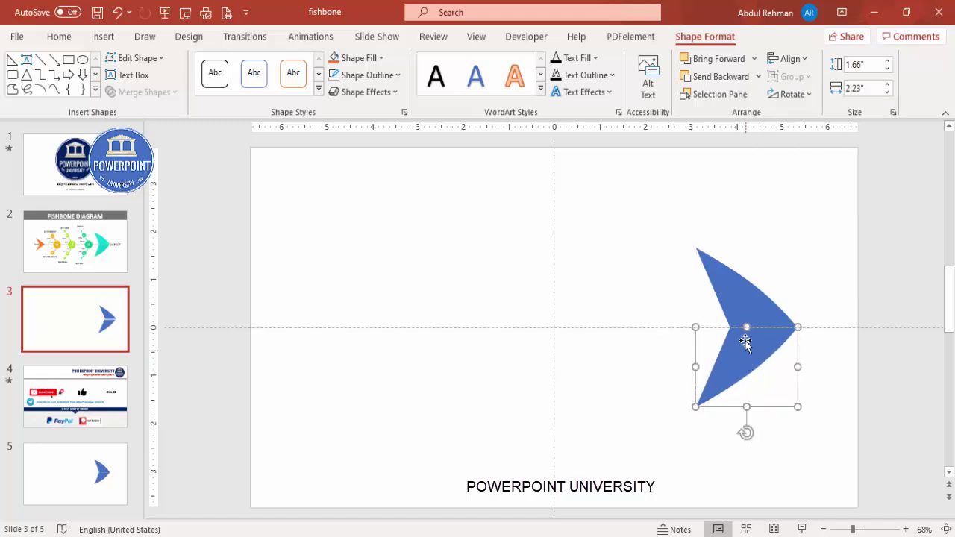
- Group both fins, enlarge the arrowhead to 3.59" by 2.43", and position it on the right
shift+click(742, 308)
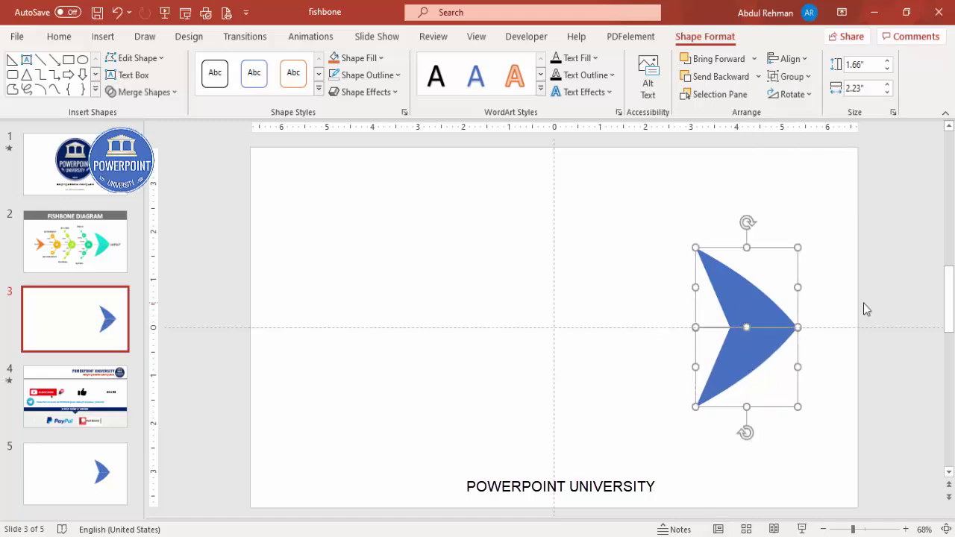
key(ctrl+g)
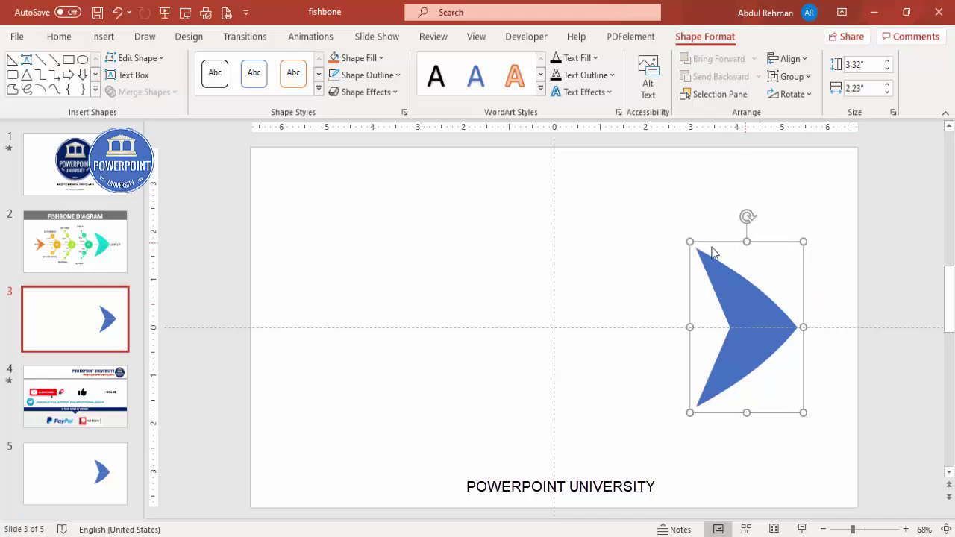
drag(687, 240, 679, 228)
drag(742, 283, 746, 300)
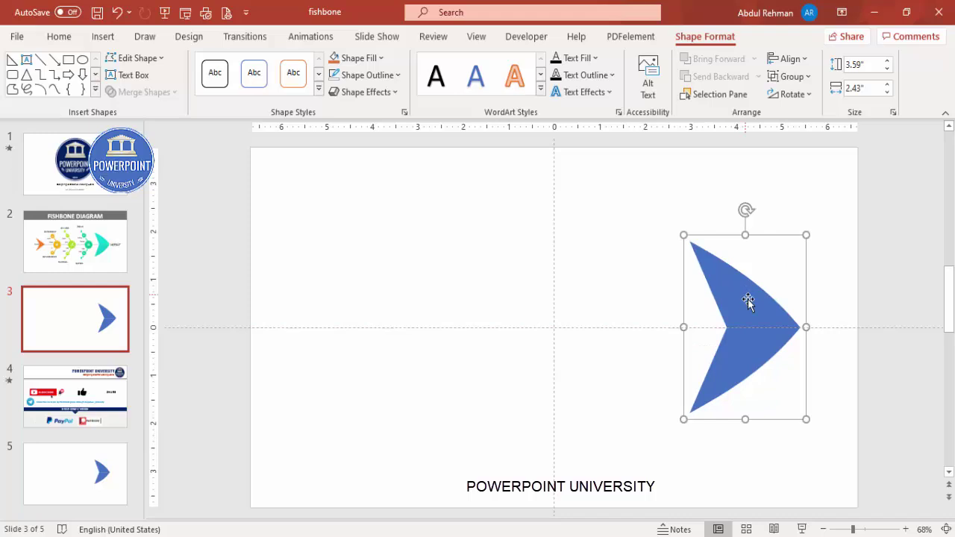
click(829, 297)
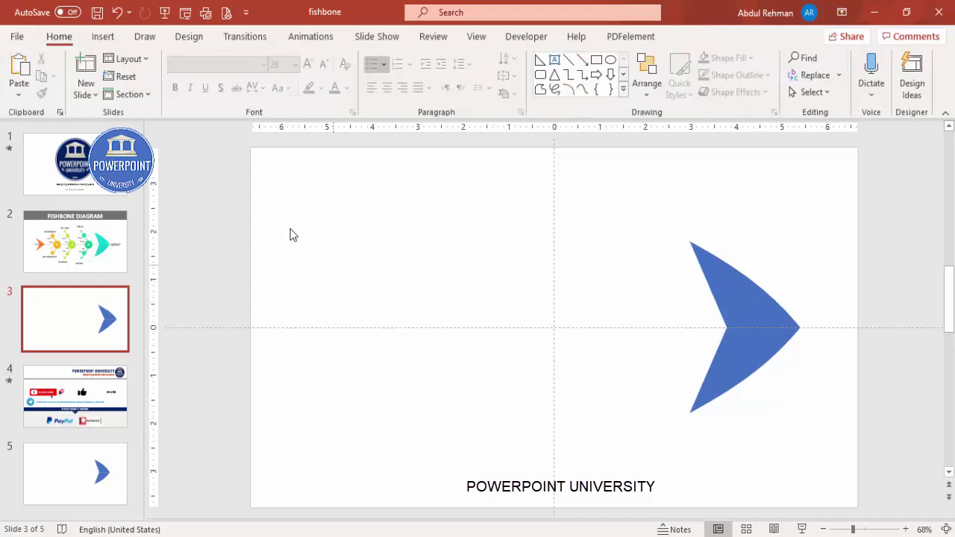
- Draw a small isosceles triangle on the slide's left side and make it taller
click(103, 36)
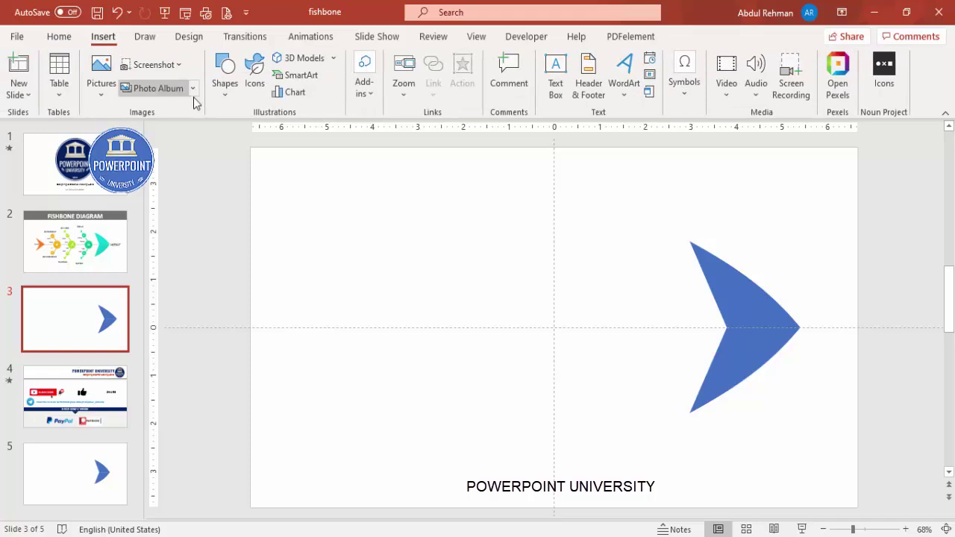
click(223, 98)
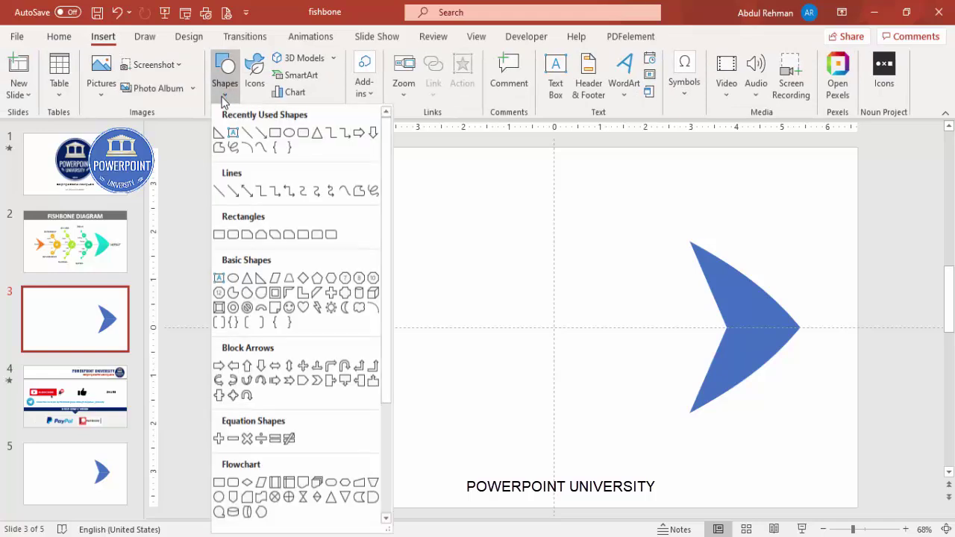
click(248, 280)
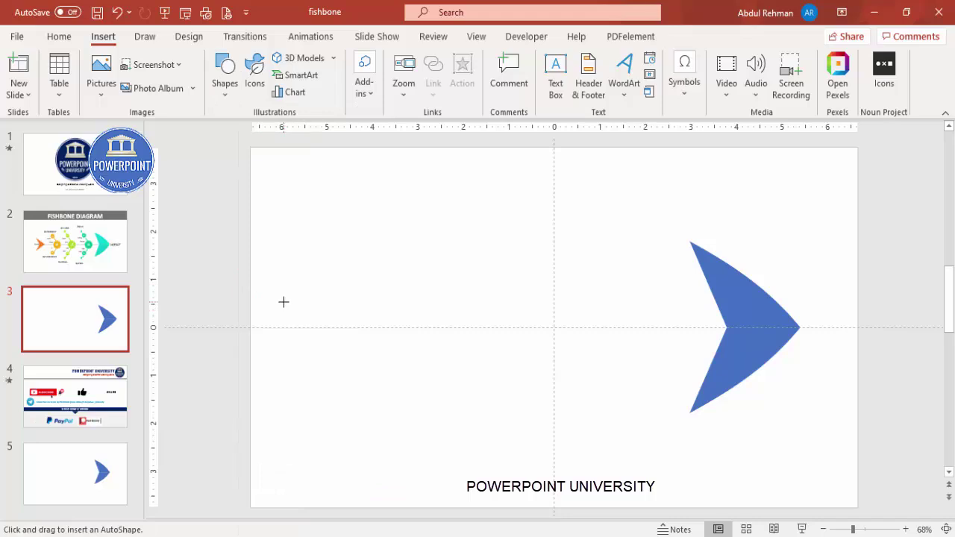
drag(302, 290, 356, 327)
drag(356, 284, 356, 270)
- Rotate the triangle right 90°, centre it on the horizontal guide, and remove its outline
click(789, 94)
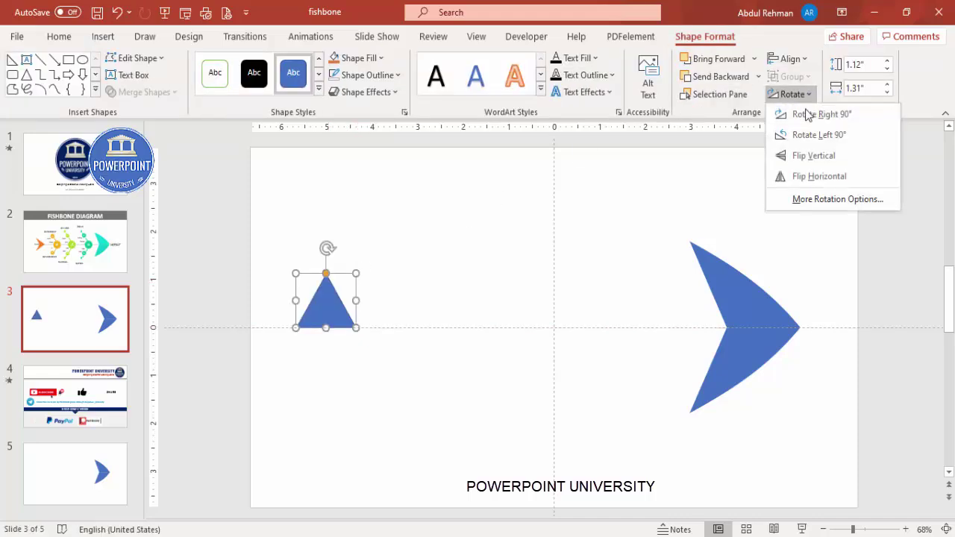
click(856, 119)
drag(327, 297, 353, 320)
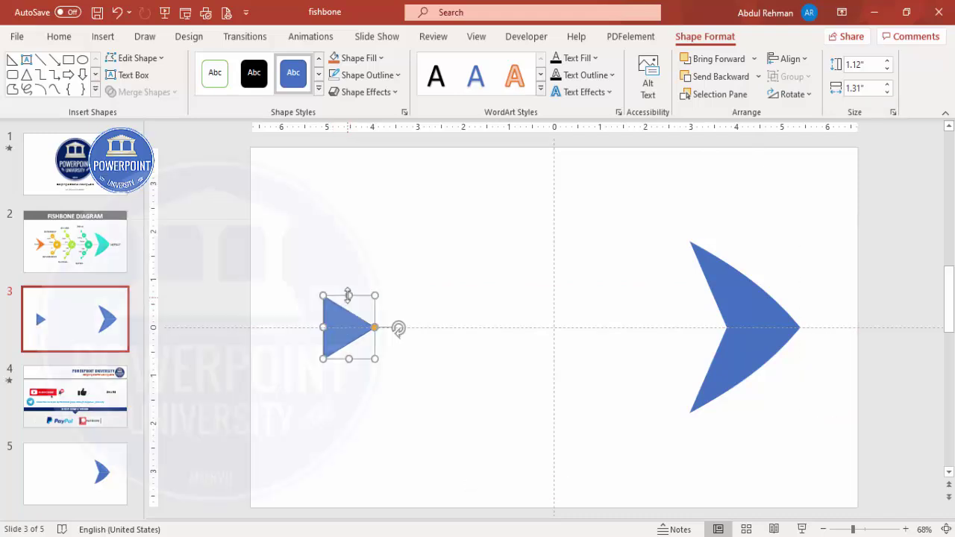
click(386, 78)
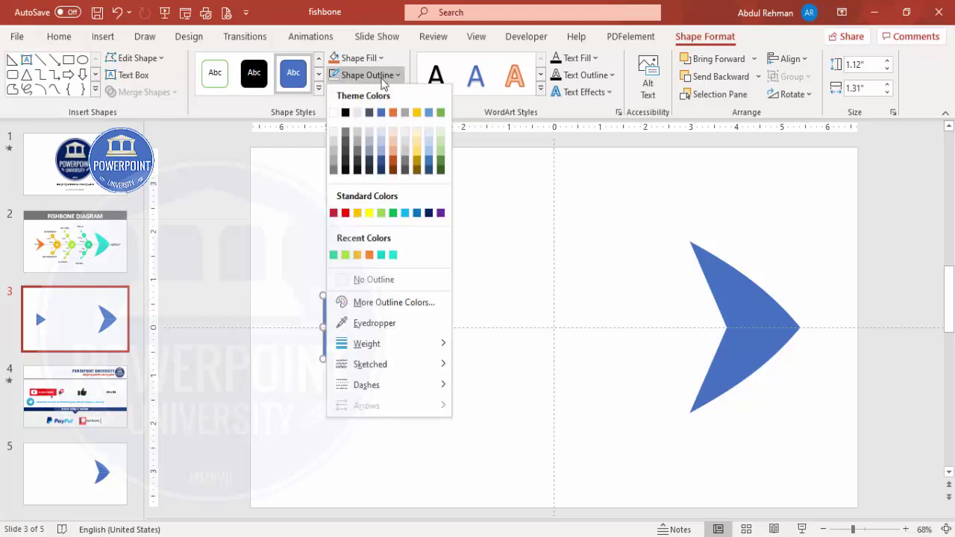
click(389, 281)
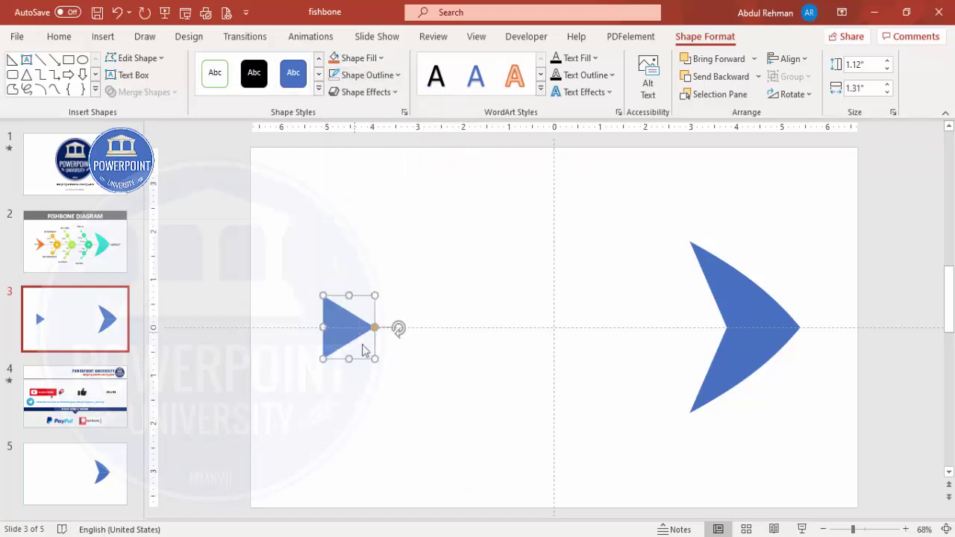
click(866, 529)
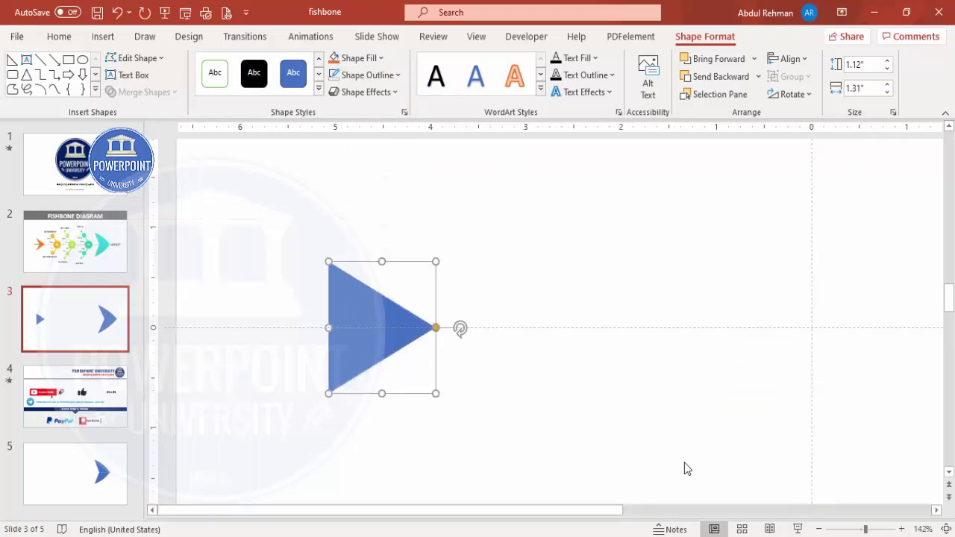
- Add a smooth point mid-way along the triangle's left edge and pull it right to notch it
right_click(373, 312)
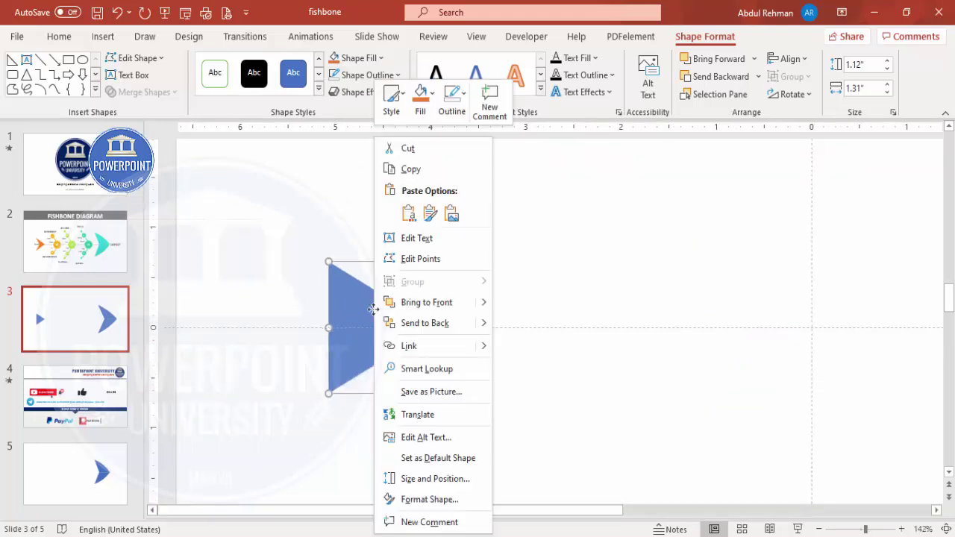
click(438, 259)
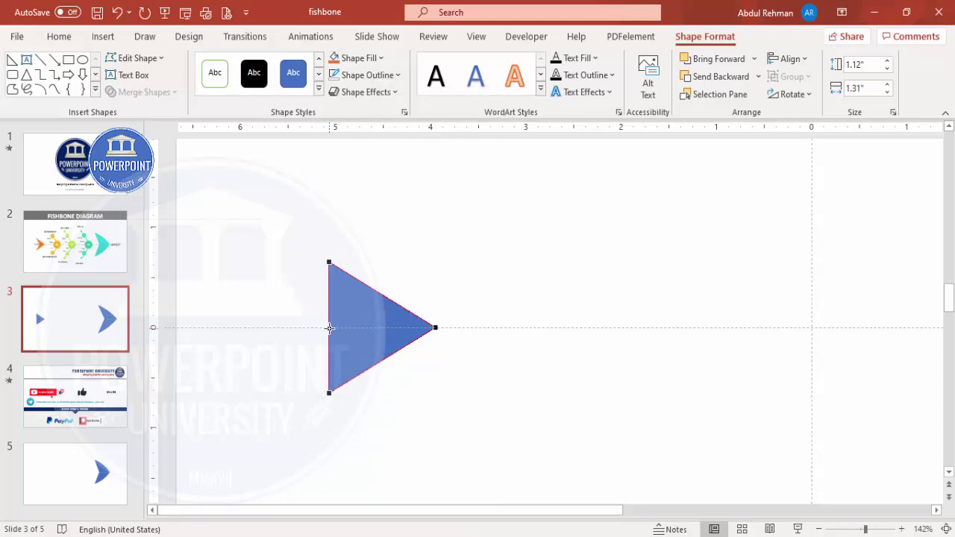
right_click(330, 328)
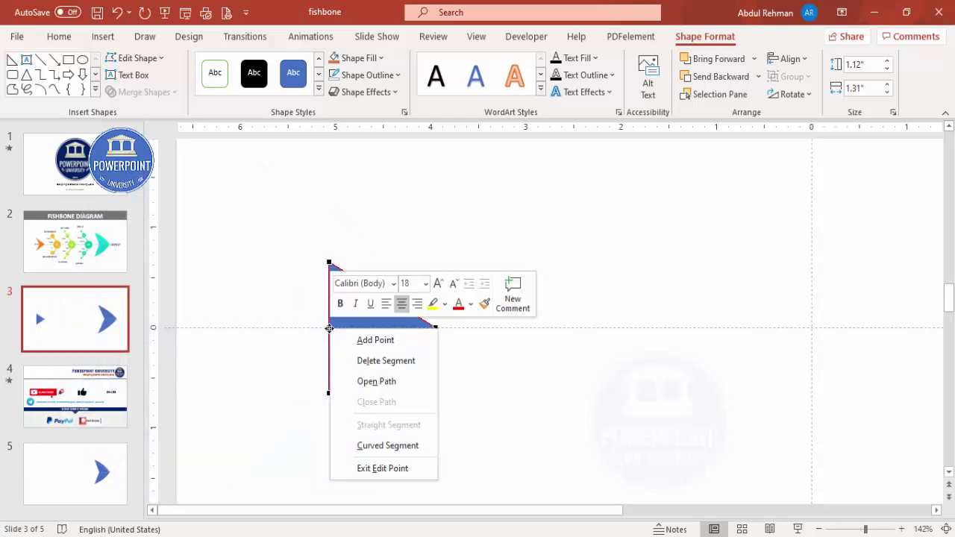
click(373, 340)
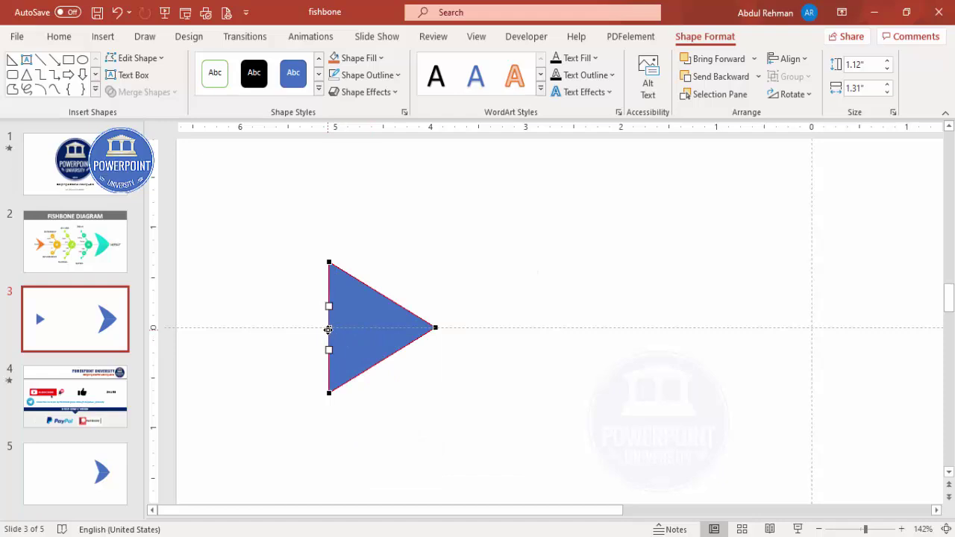
drag(329, 328, 362, 326)
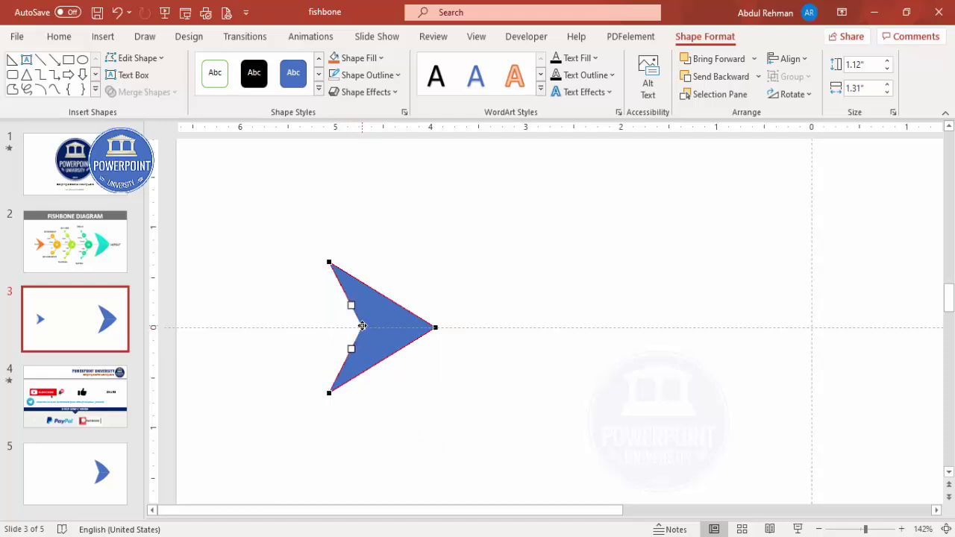
right_click(362, 326)
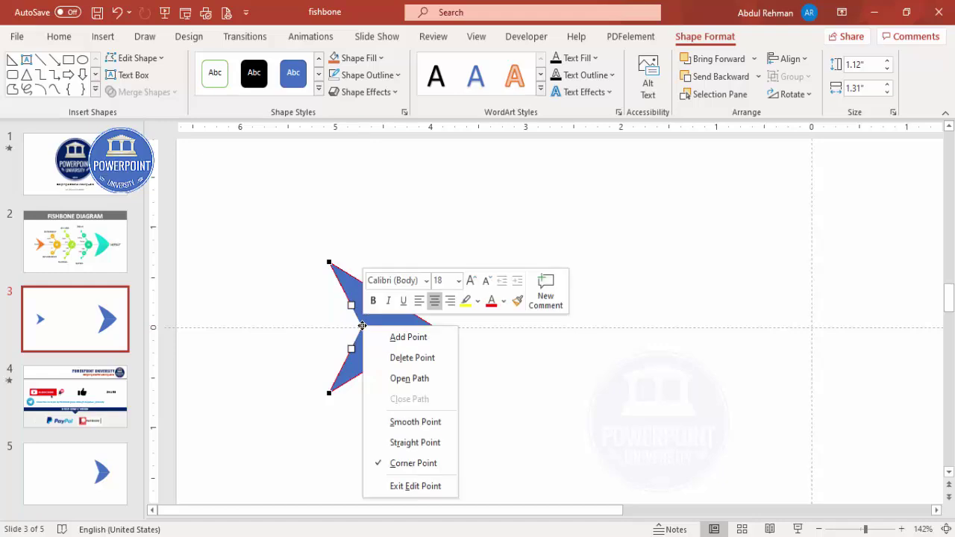
click(415, 423)
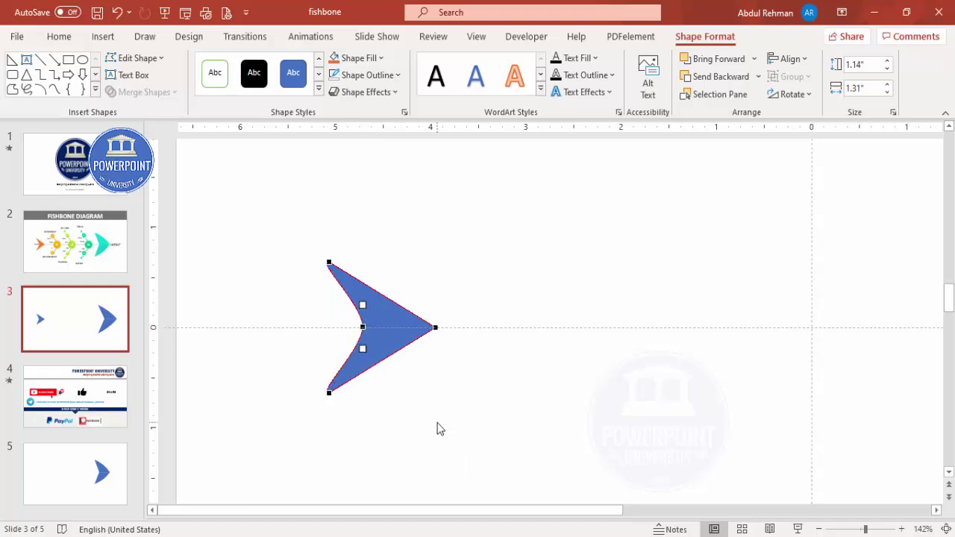
- Curve the tail's top and bottom edges inward to match the large arrowhead
click(330, 261)
drag(316, 262, 323, 266)
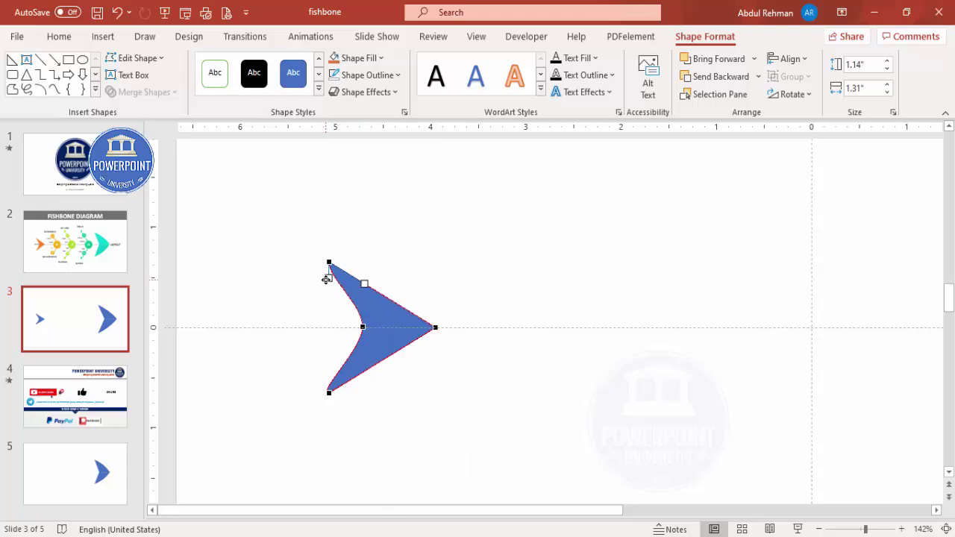
drag(330, 279, 333, 279)
click(329, 393)
drag(316, 392, 334, 379)
click(327, 263)
drag(335, 279, 337, 278)
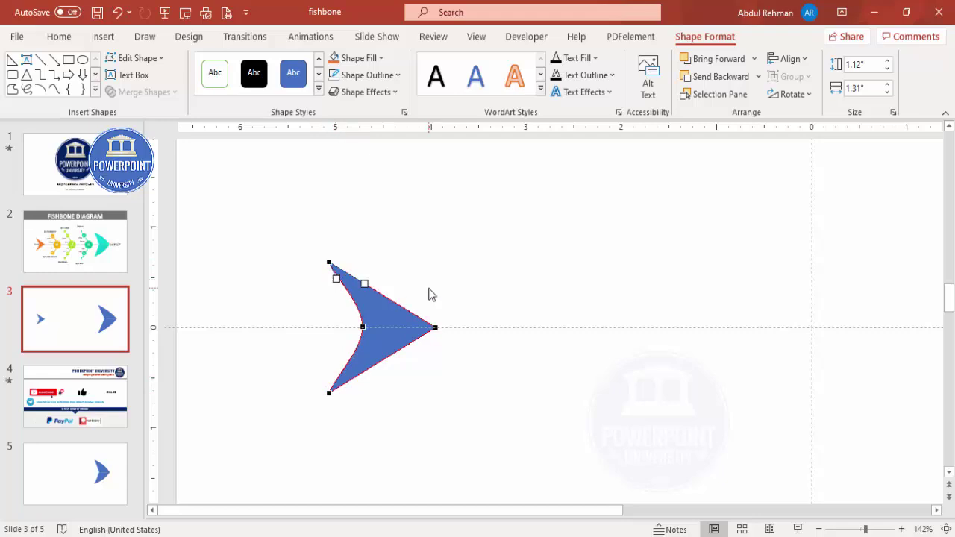
click(460, 288)
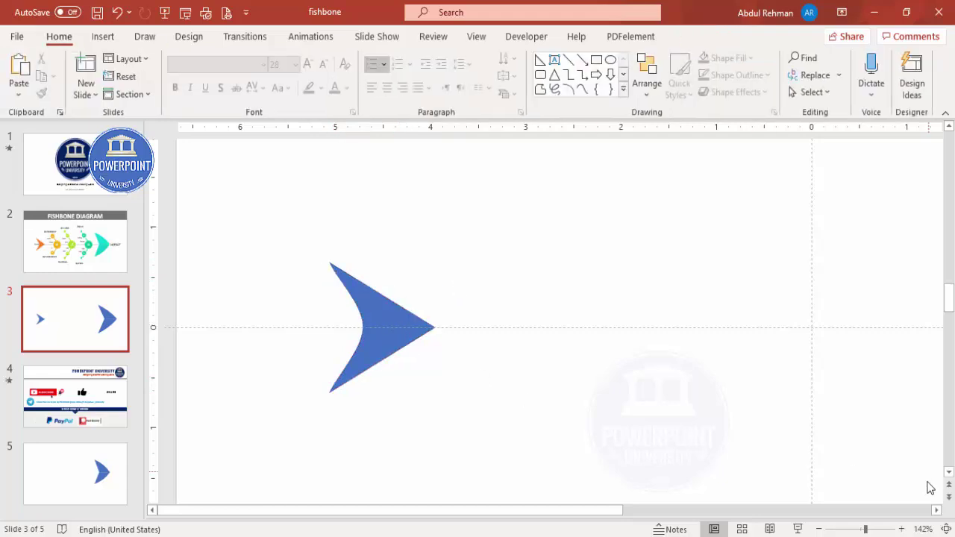
click(945, 529)
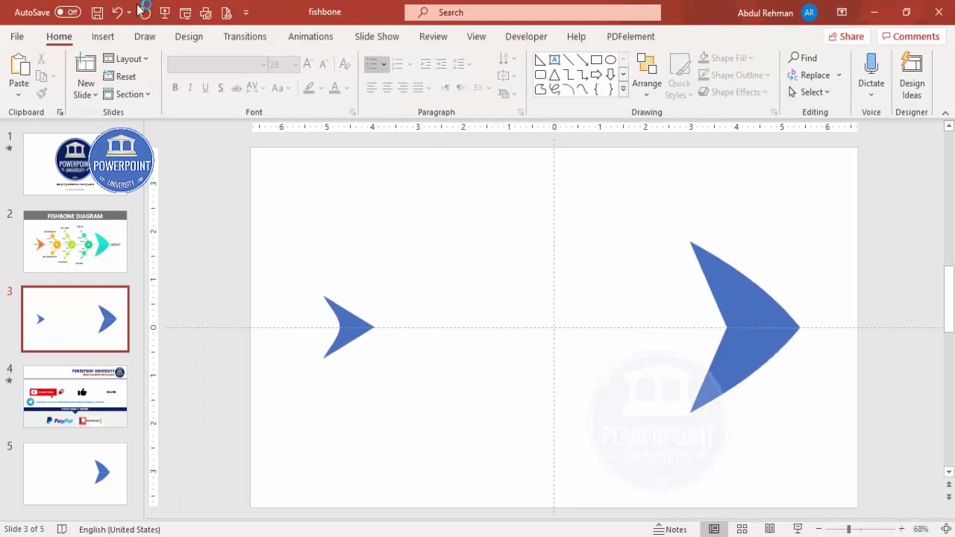
- Draw a horizontal line from the tail tip to the head, colour it grey and thicken it
click(102, 37)
click(229, 96)
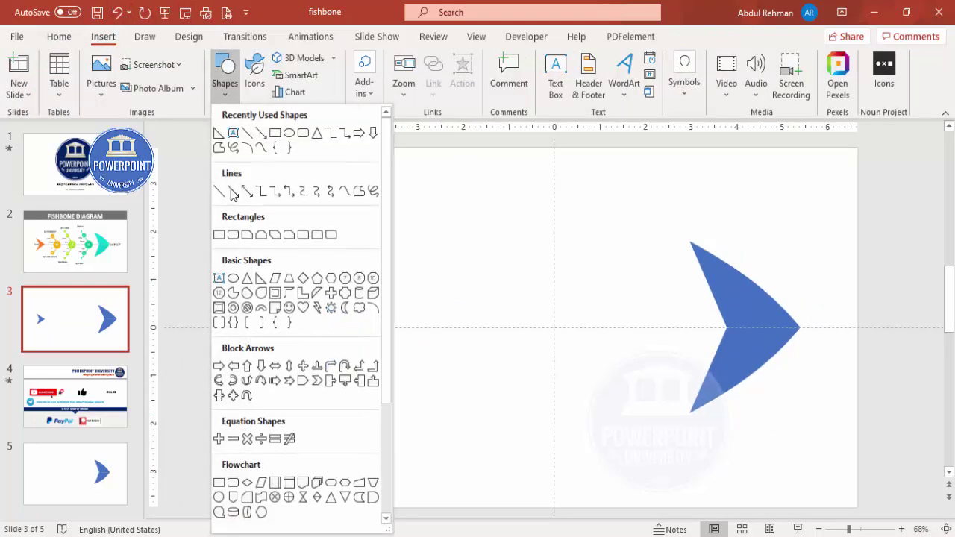
click(218, 191)
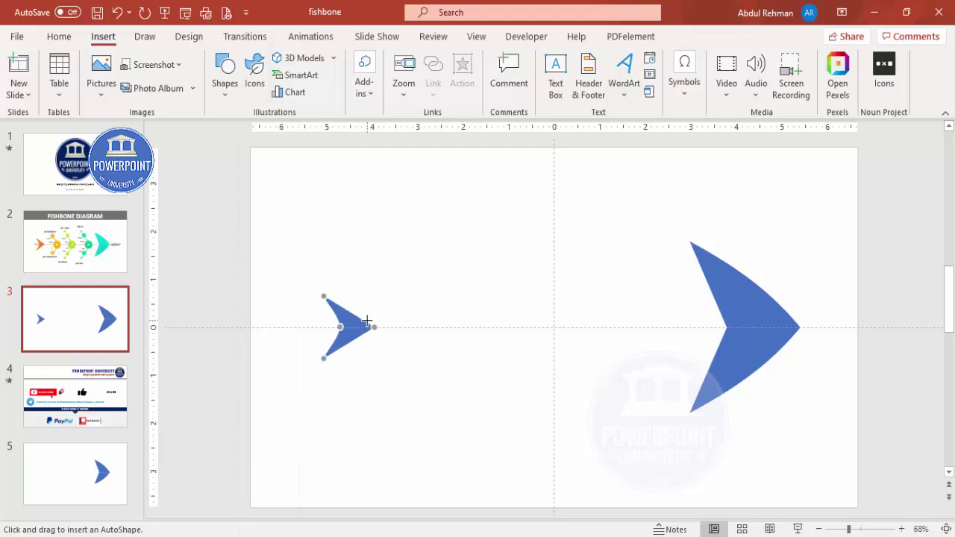
drag(373, 327, 722, 327)
click(398, 75)
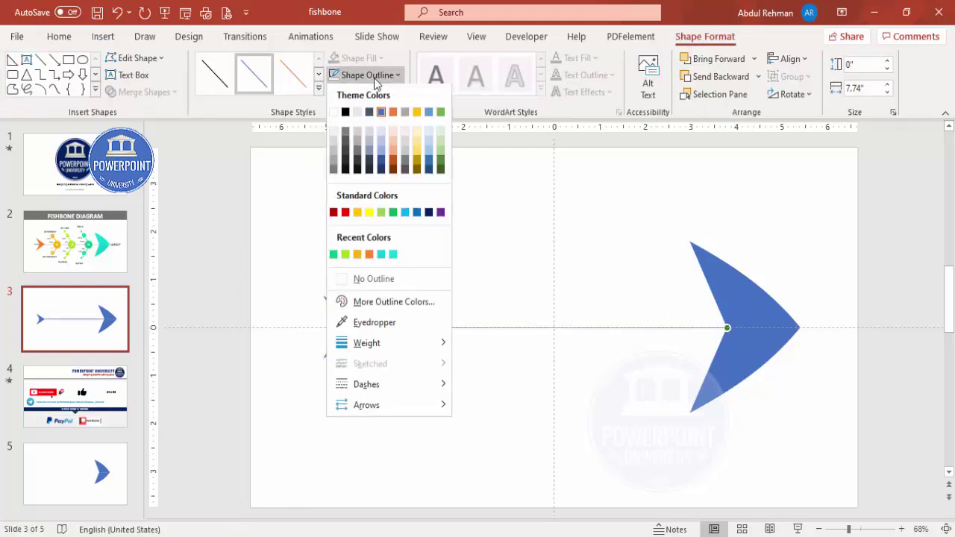
click(333, 170)
click(373, 75)
mouse_move(401, 343)
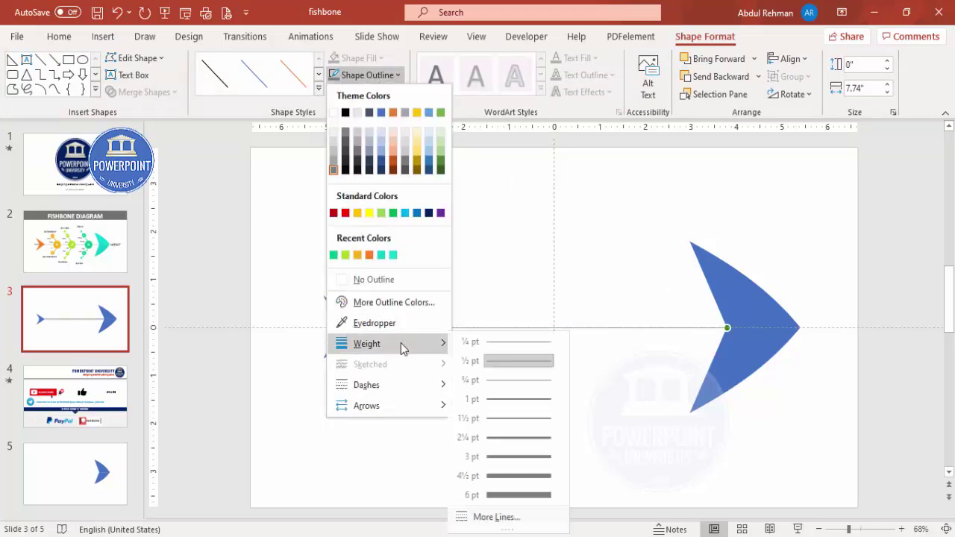
click(516, 436)
click(468, 403)
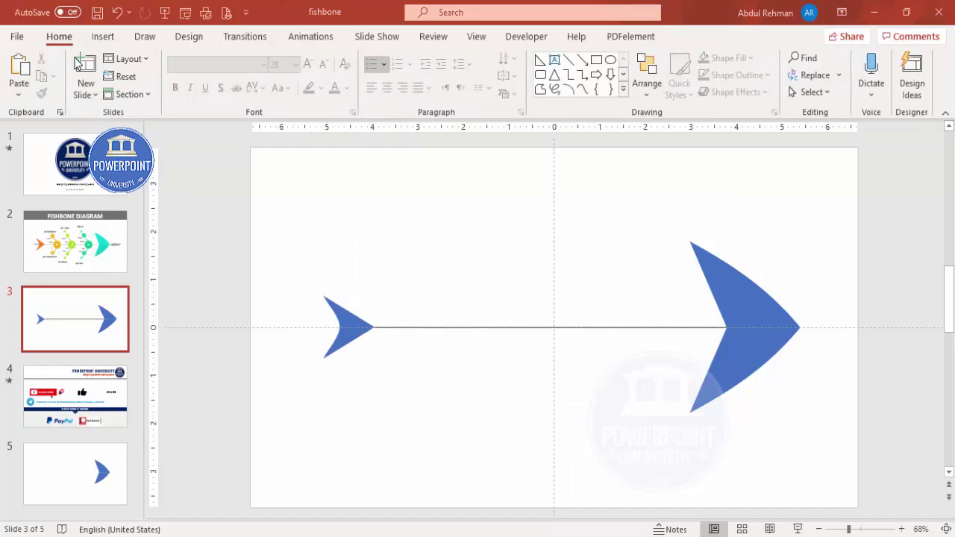
click(103, 36)
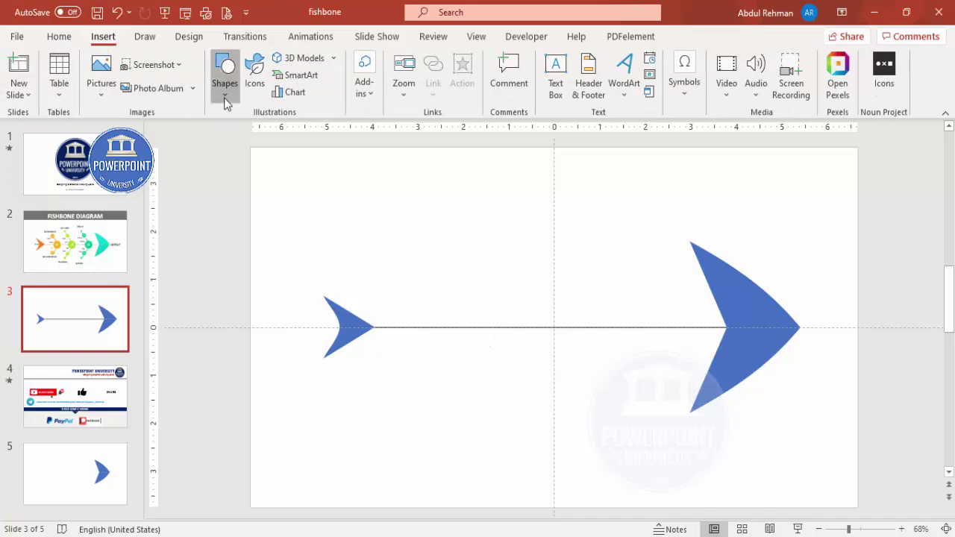
- Draw an outline-free circle centred on the spine near the tail
click(226, 94)
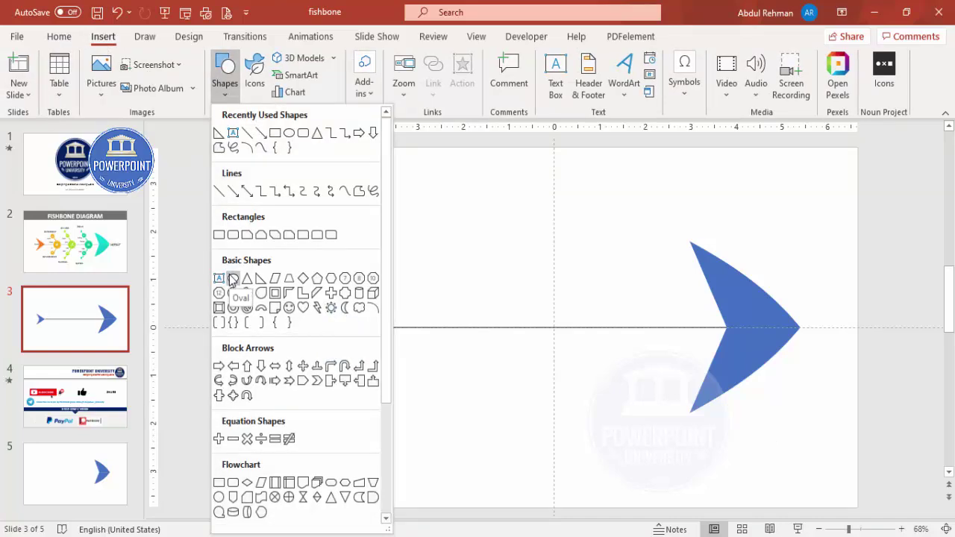
click(276, 293)
mouse_move(417, 317)
mouse_down()
mouse_move(464, 362)
mouse_move(435, 328)
mouse_move(444, 328)
mouse_up()
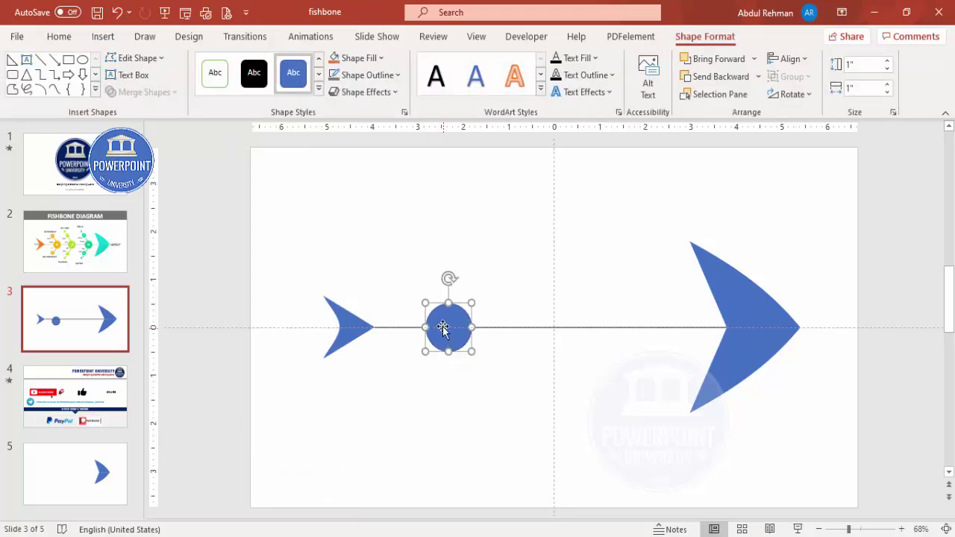
click(399, 75)
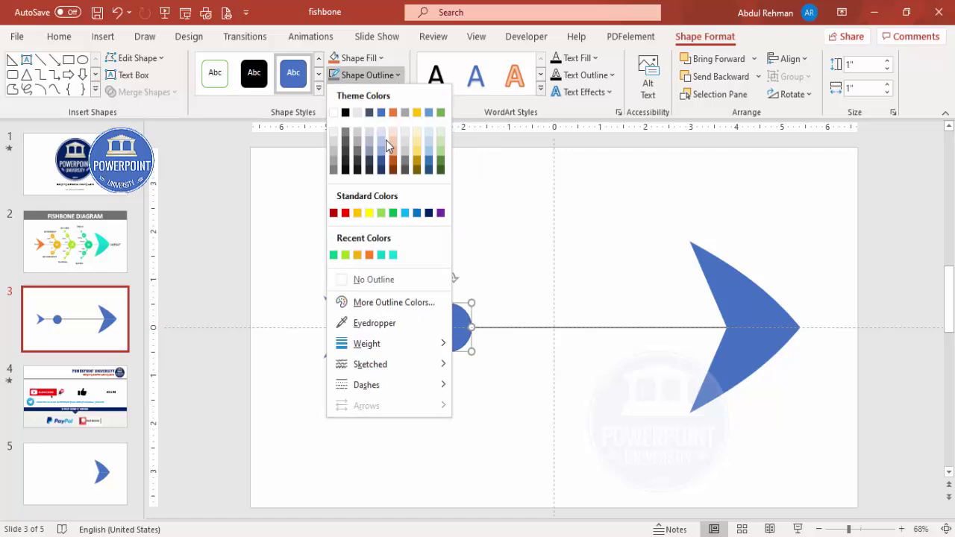
click(373, 282)
- Add smaller 0.44" circle copies above and below the big circle
drag(454, 321, 425, 271)
click(463, 283)
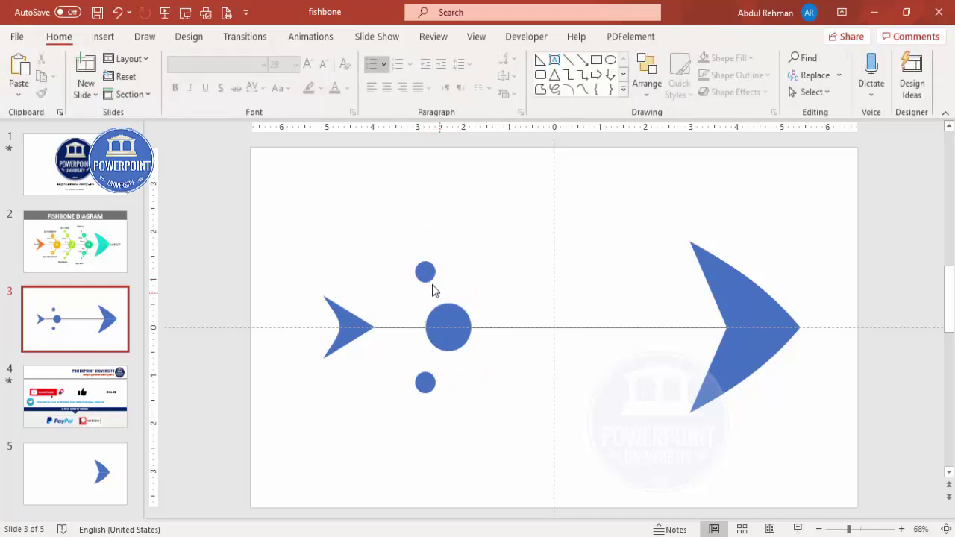
click(104, 37)
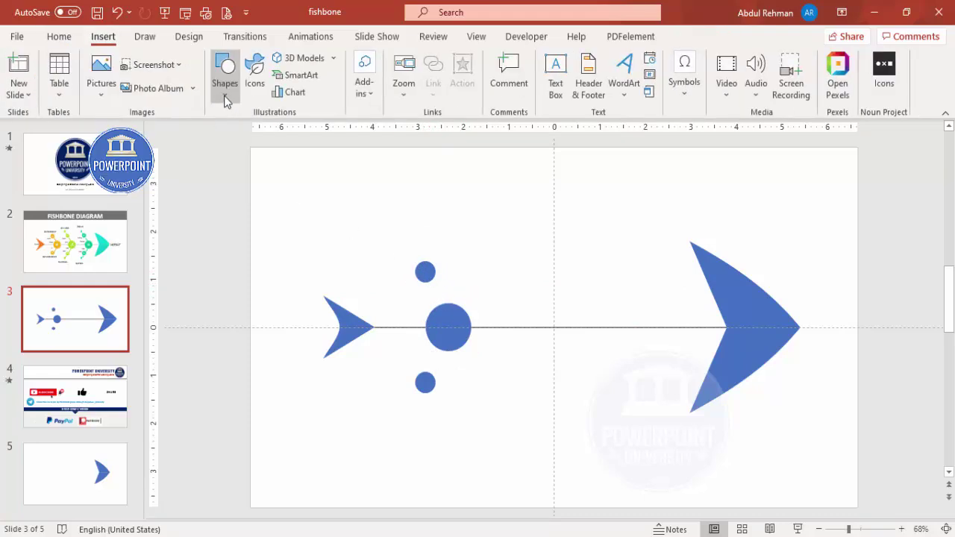
- Draw a short line from the upper small circle to the big circle and increase its weight
click(226, 97)
click(221, 193)
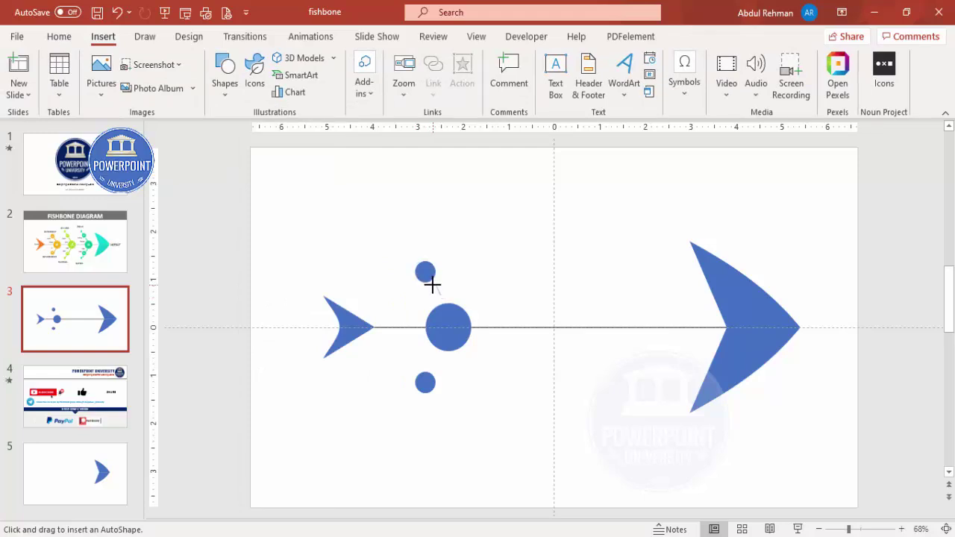
drag(434, 283, 443, 295)
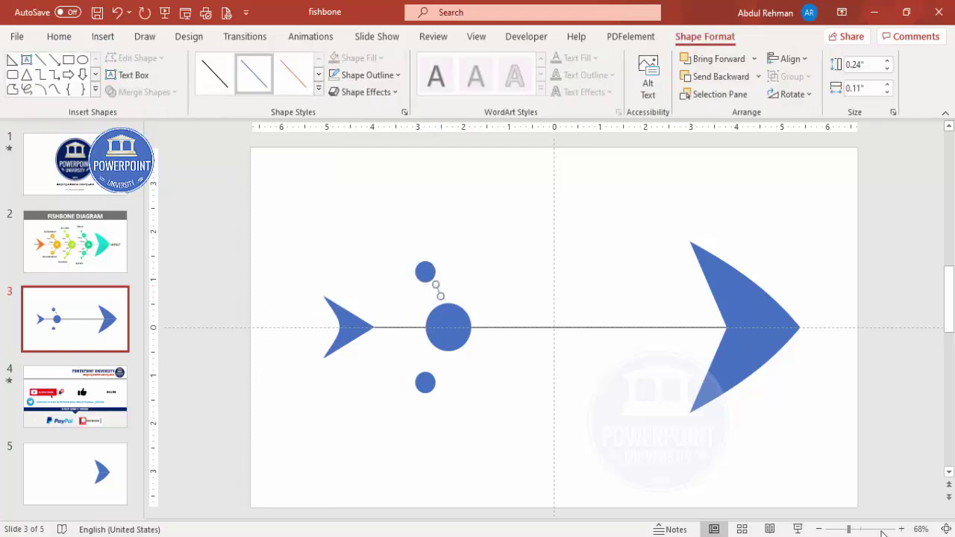
click(882, 530)
drag(552, 321, 555, 372)
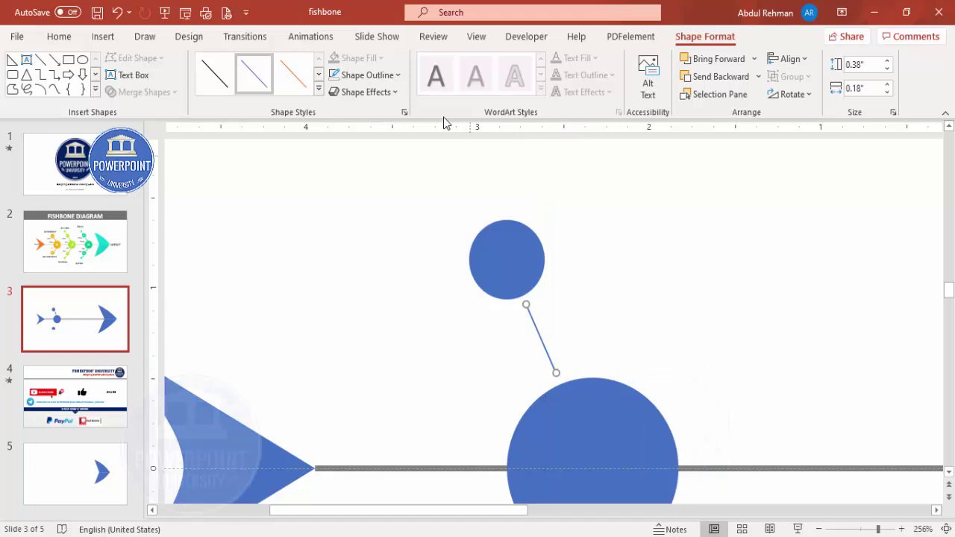
click(373, 76)
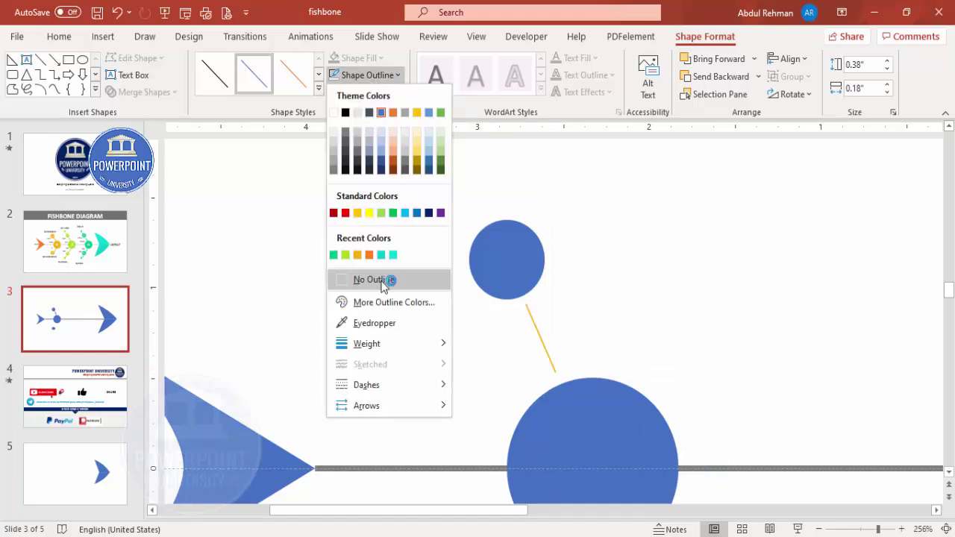
mouse_move(375, 342)
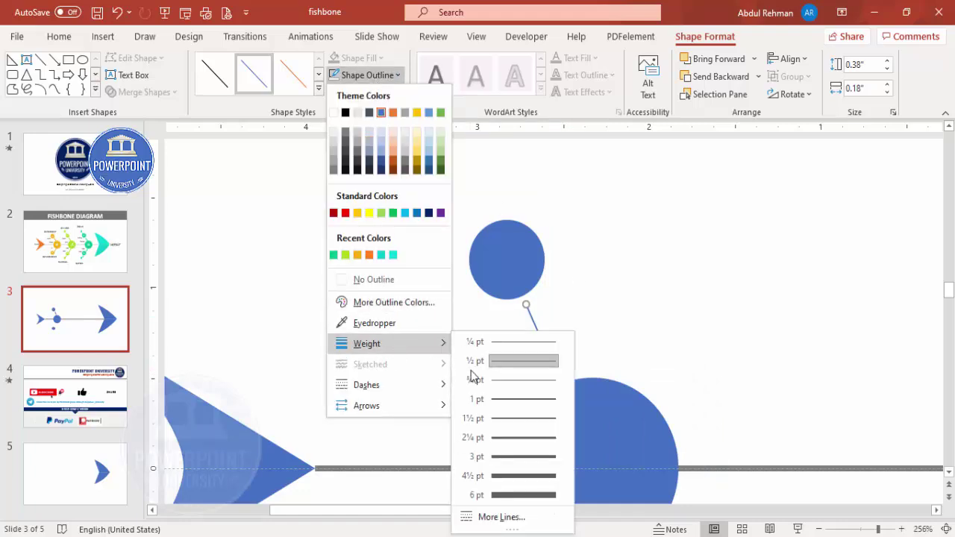
click(509, 417)
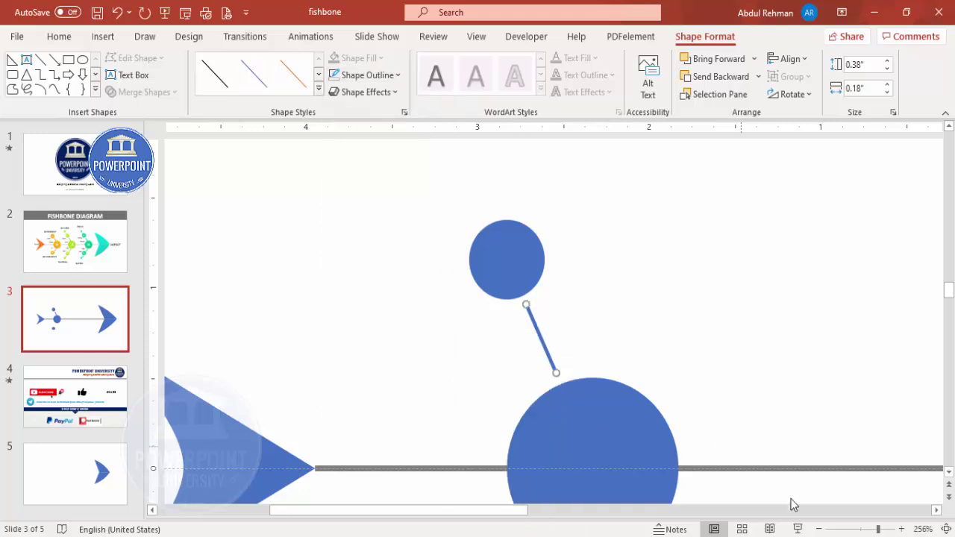
click(946, 529)
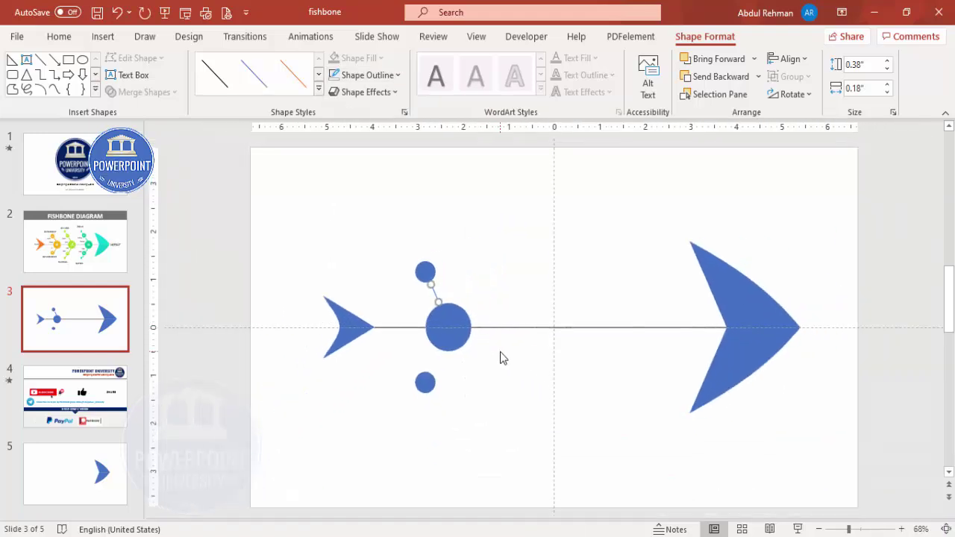
- Copy the connector below the big circle, flip it horizontally, then select the whole cluster
click(867, 530)
drag(552, 324, 540, 442)
click(792, 94)
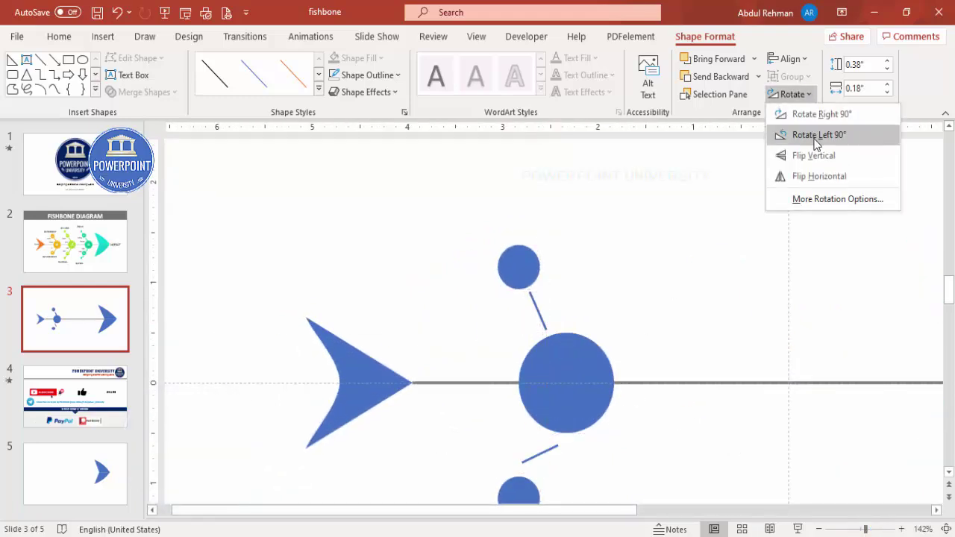
click(819, 176)
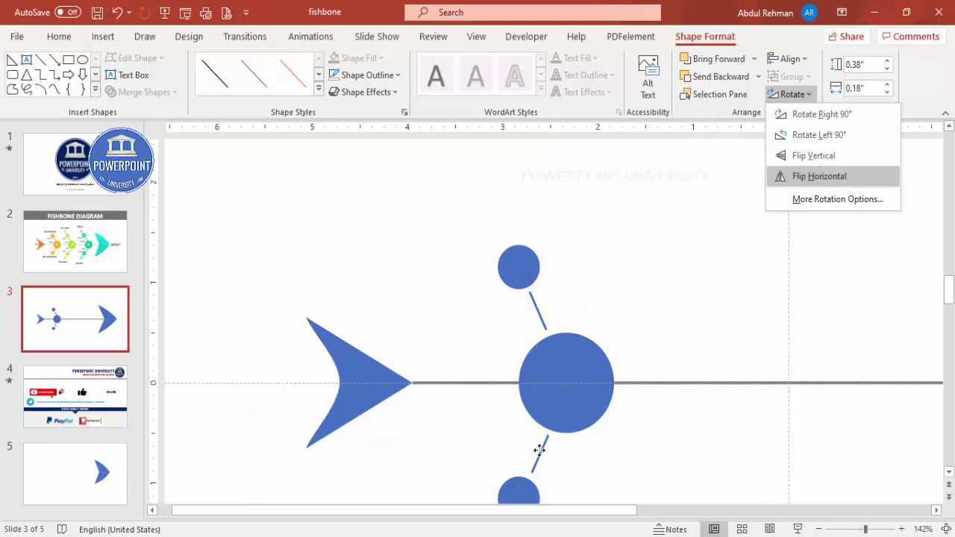
drag(540, 450, 540, 443)
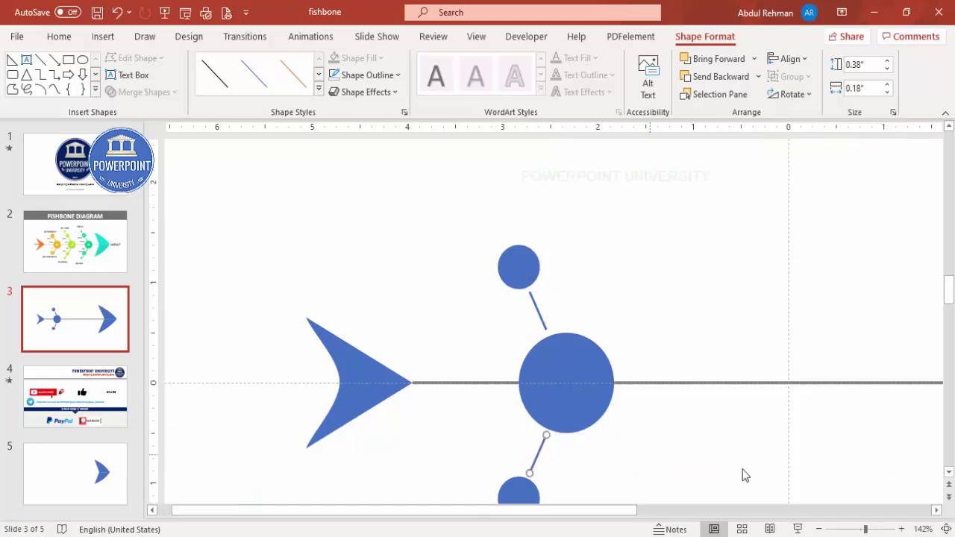
click(946, 529)
drag(482, 459, 370, 226)
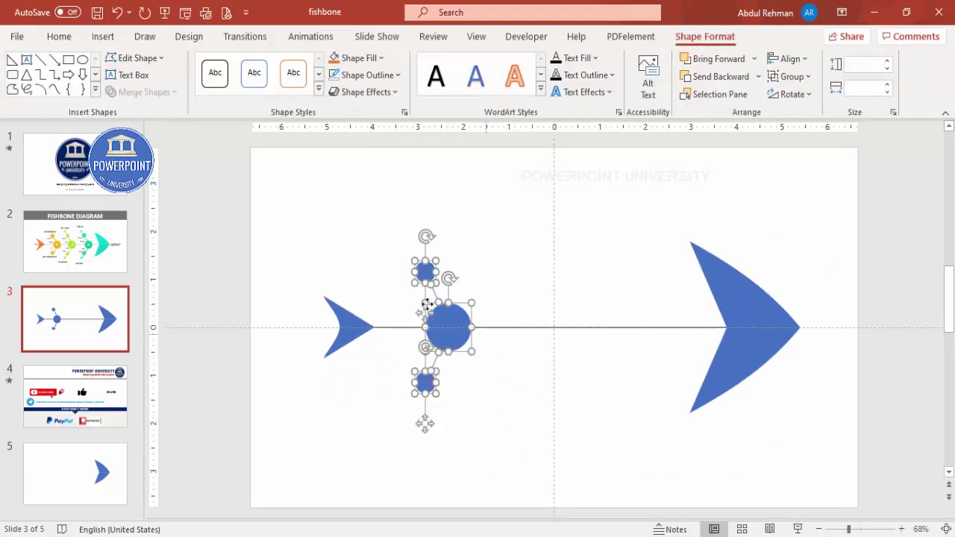
- Duplicate the circle cluster with Ctrl+D and slide the copy right along the spine
key(ctrl+d)
drag(462, 337, 550, 333)
click(590, 386)
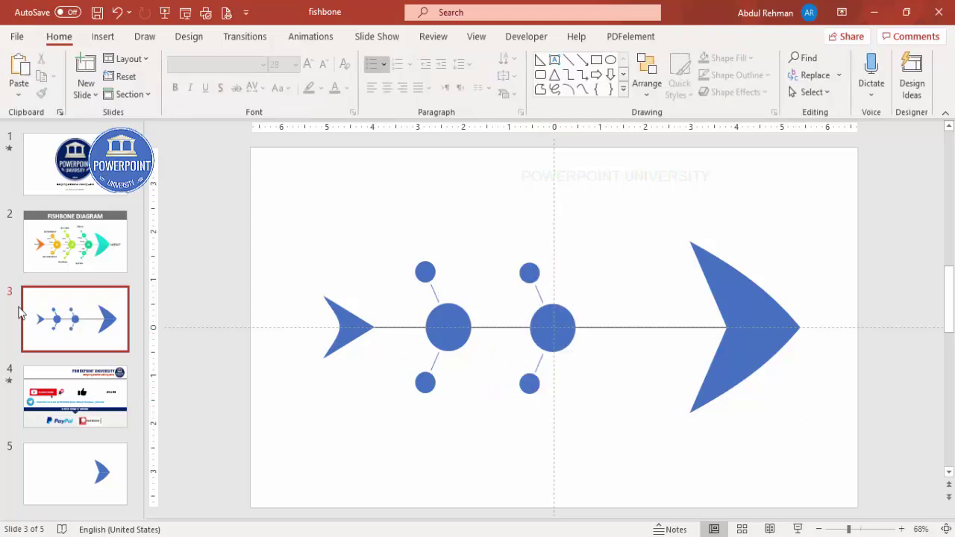
- Copy the second rib's small circle to new spots above and below the rib
click(871, 530)
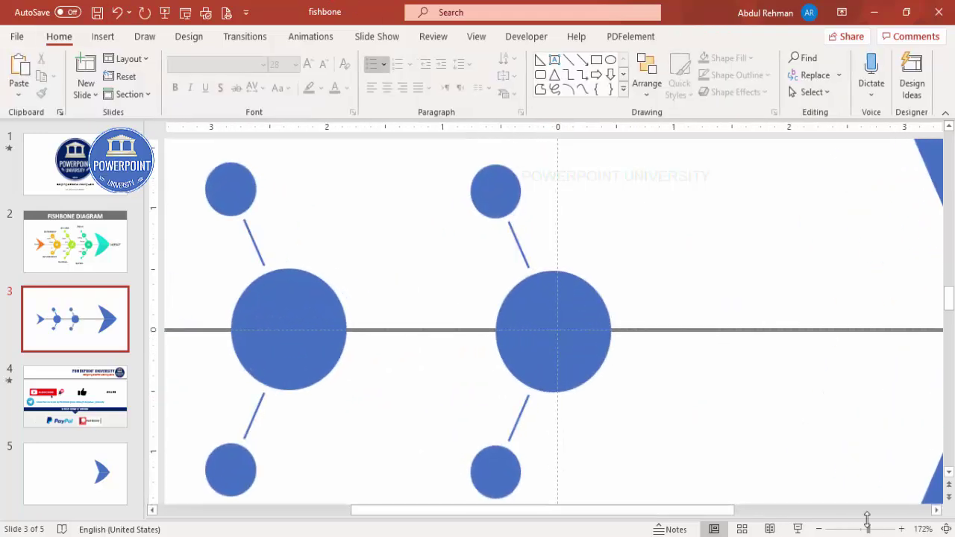
scroll(604, 267, up, 1)
click(499, 226)
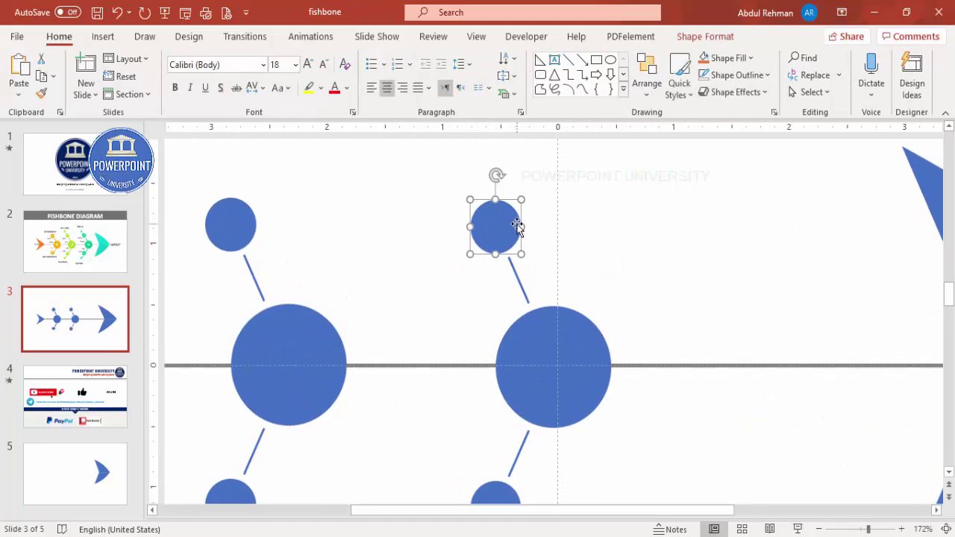
drag(485, 216, 461, 161)
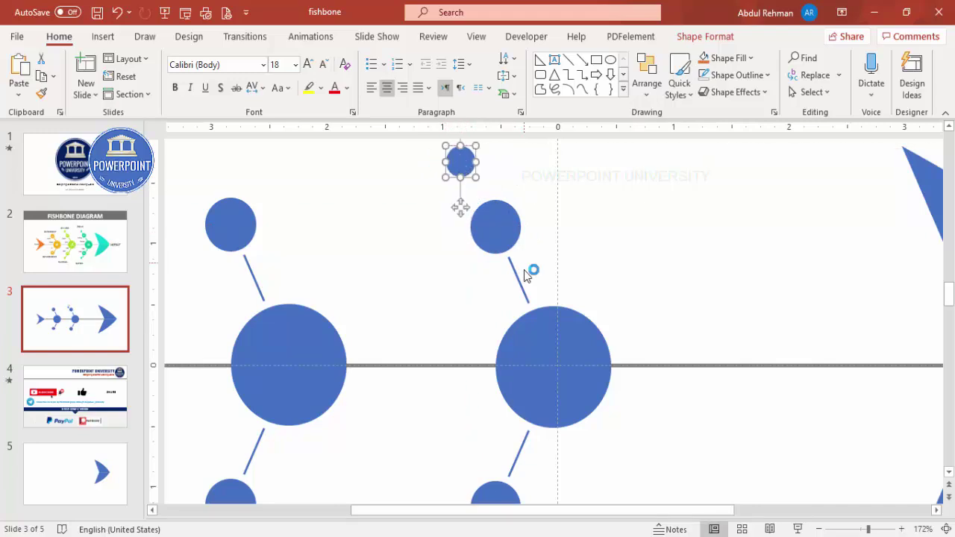
scroll(527, 277, down, 8)
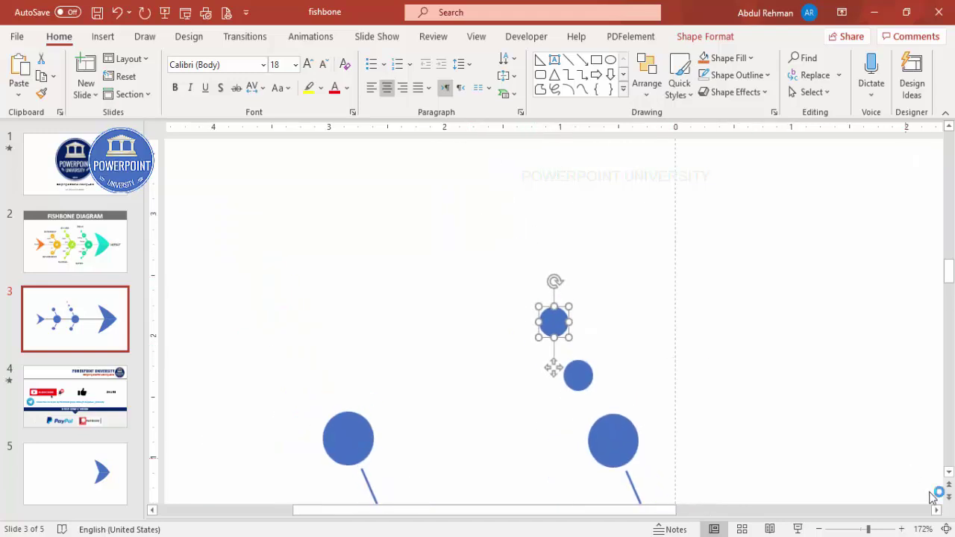
drag(506, 226, 516, 412)
- Copy the rib's connector line down between the lower circles
drag(848, 529, 861, 529)
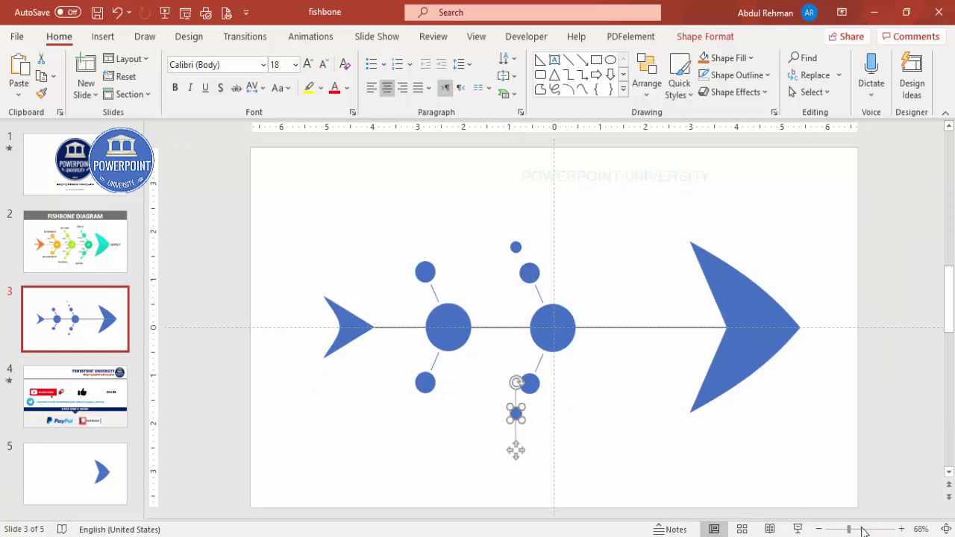
click(593, 280)
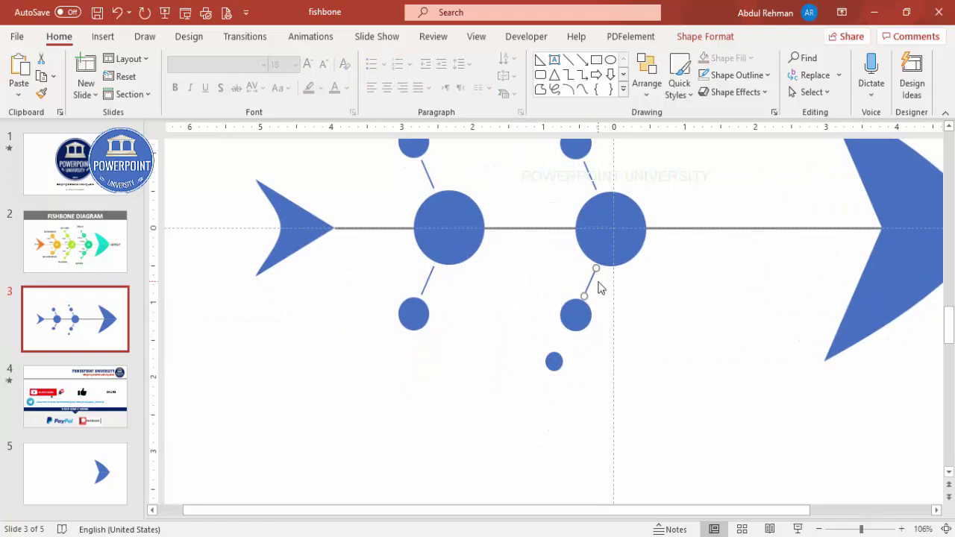
ctrl+drag(590, 282, 564, 347)
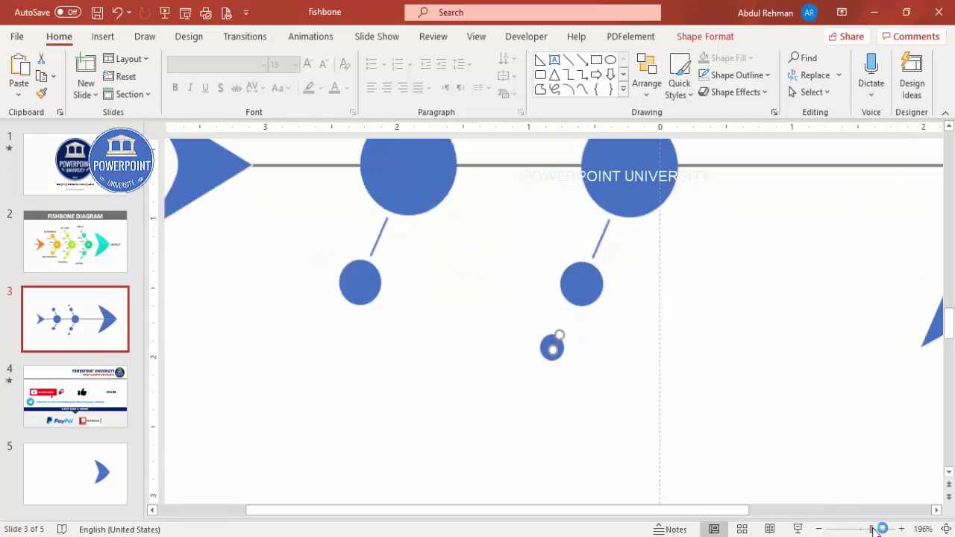
drag(555, 329, 561, 305)
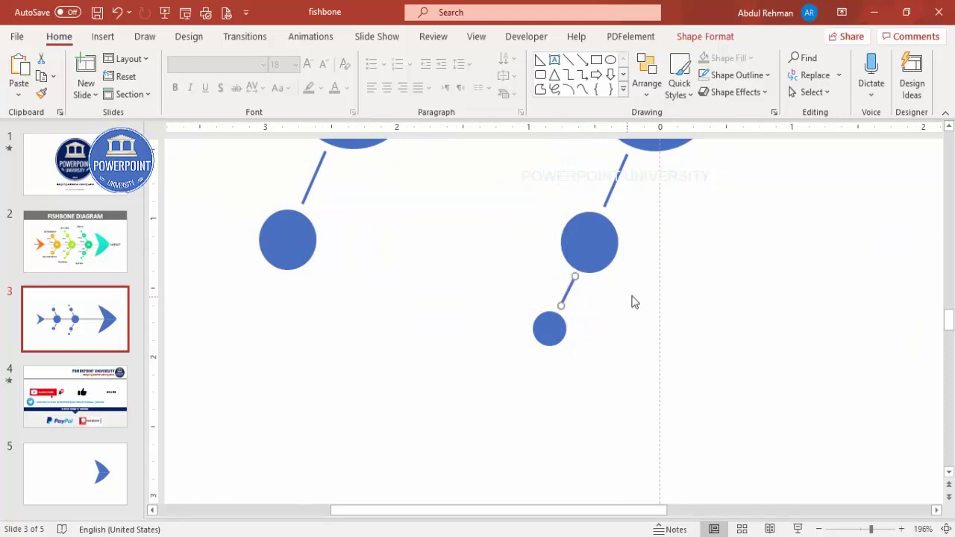
- Duplicate the connector, flip it vertically, and place it between the top circles
key(ctrl+d)
drag(526, 408, 548, 191)
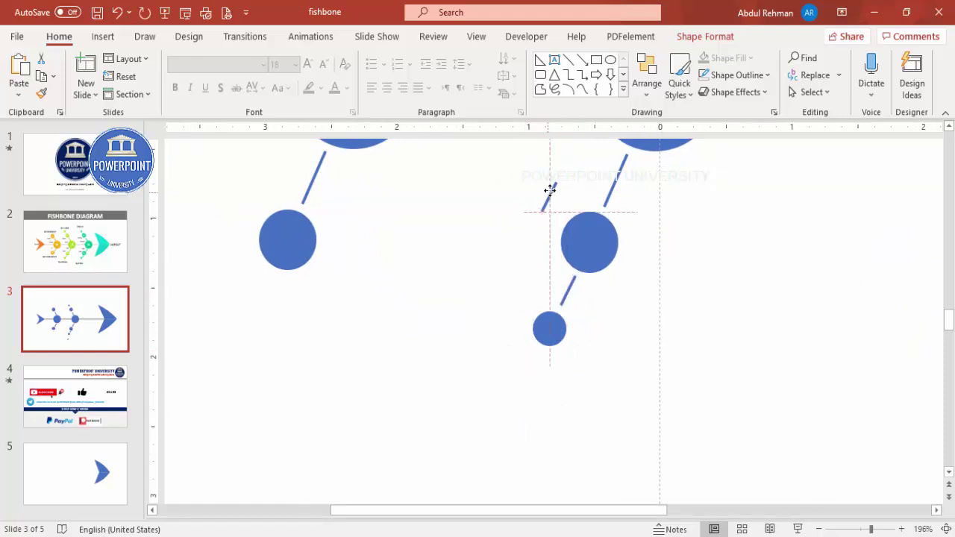
scroll(616, 310, up, 5)
drag(550, 422, 592, 207)
scroll(599, 262, up, 2)
drag(587, 297, 564, 196)
click(715, 38)
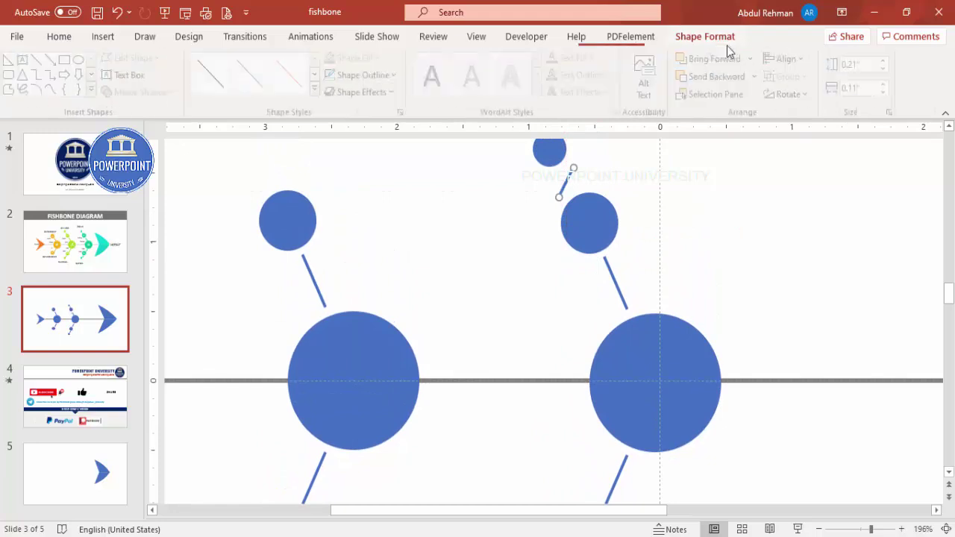
click(811, 95)
click(826, 164)
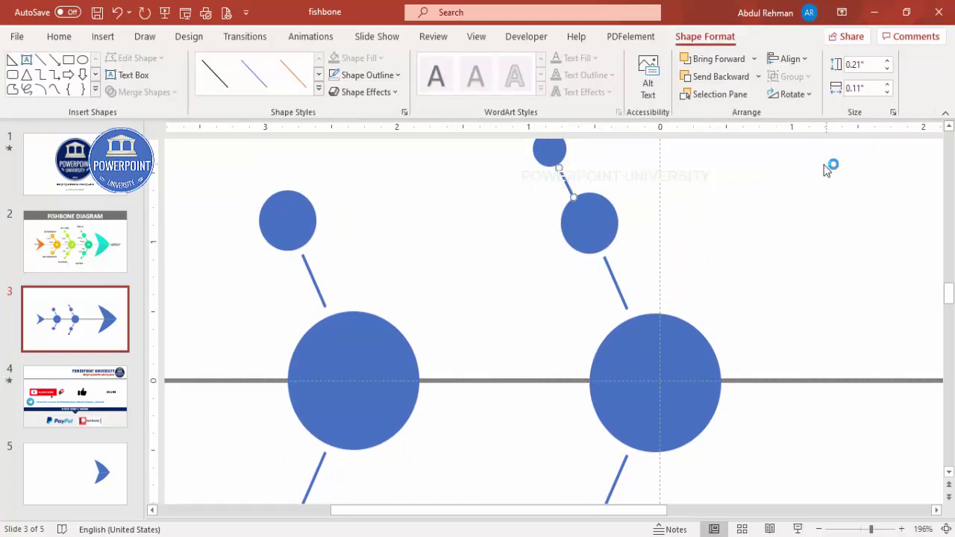
drag(566, 179, 566, 179)
- Copy all of the extended second rib's shapes to the right as a third rib beside the head
click(939, 529)
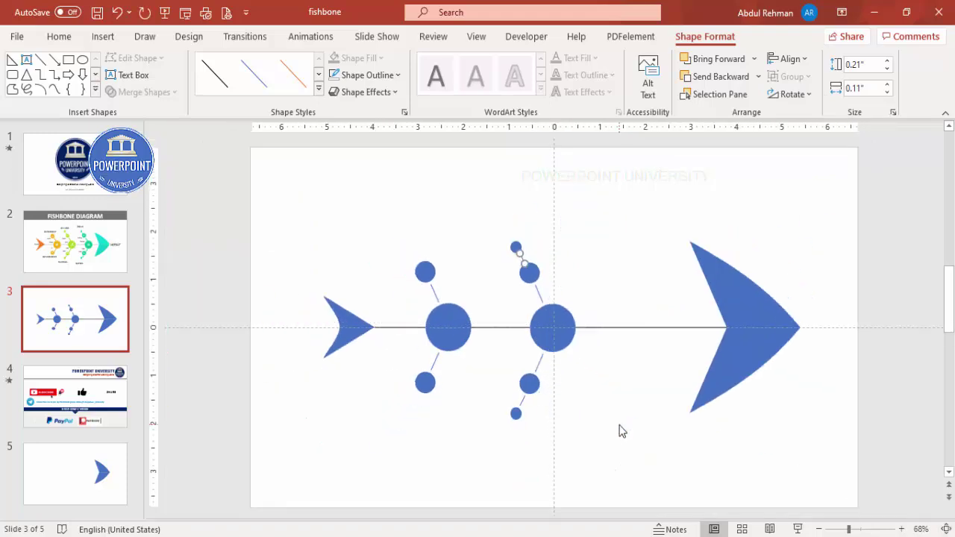
click(619, 430)
drag(615, 491, 482, 194)
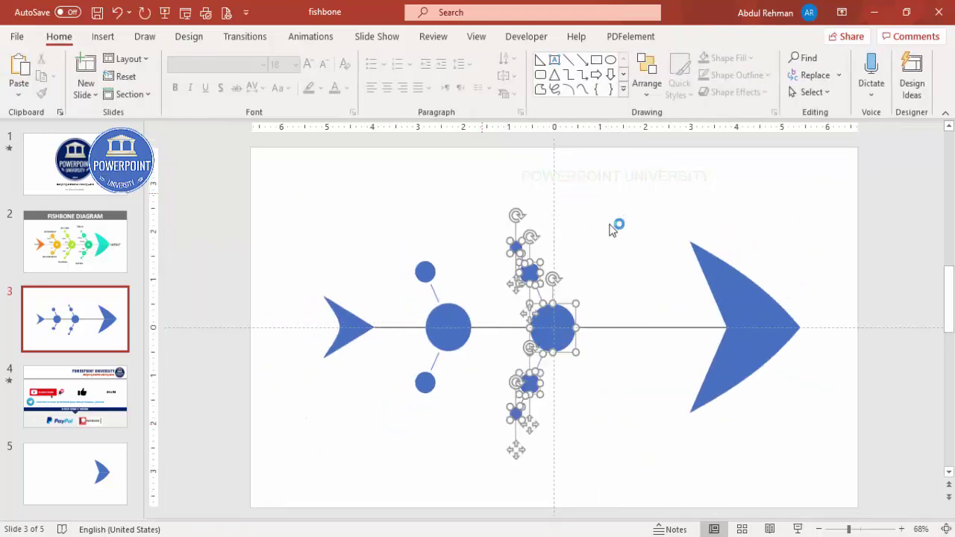
drag(549, 326, 655, 337)
click(664, 378)
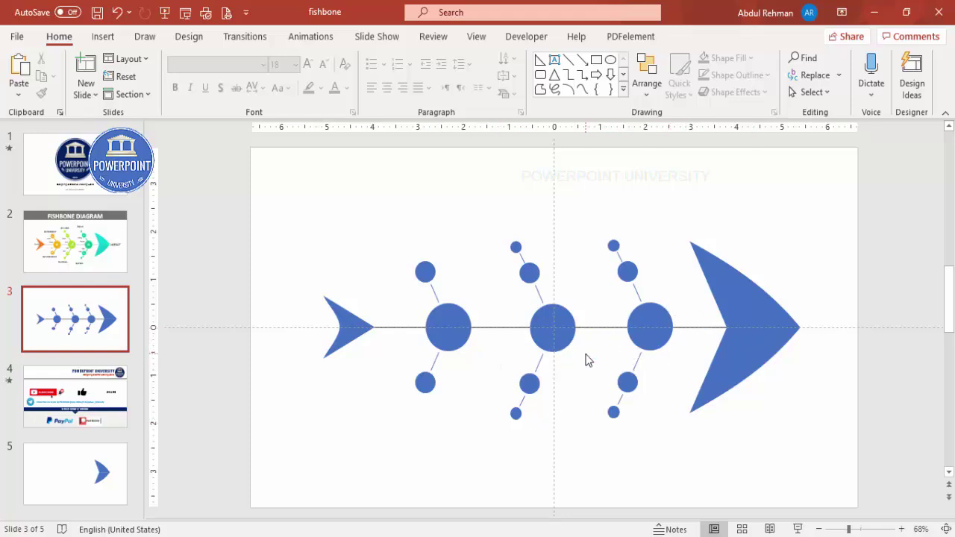
click(735, 295)
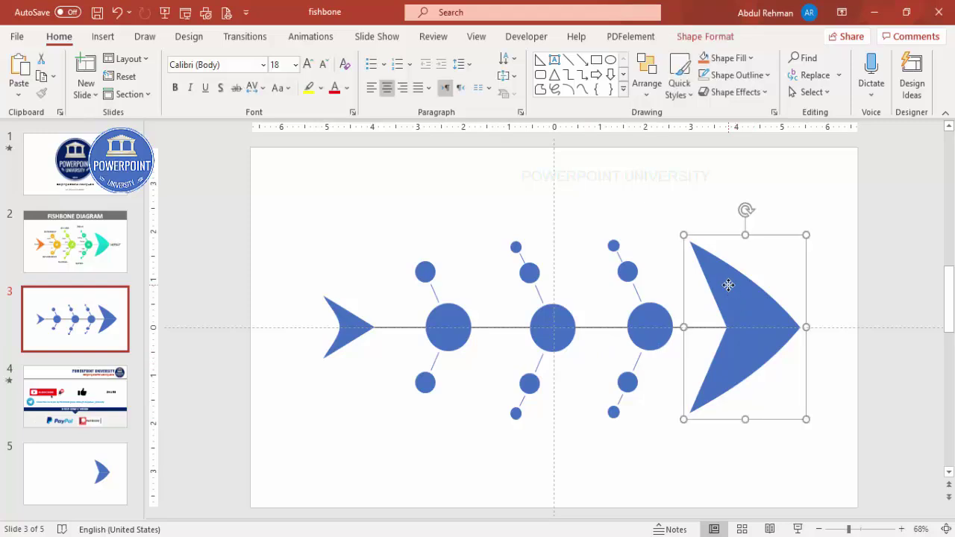
- Fill the upper and lower halves of the head arrowhead with the turquoise recent colour
click(701, 38)
click(372, 58)
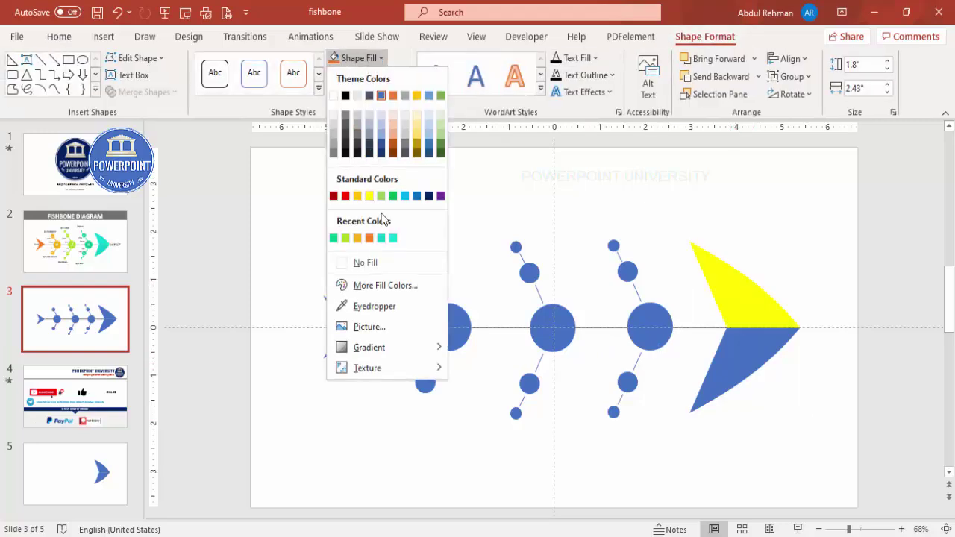
click(394, 238)
click(759, 354)
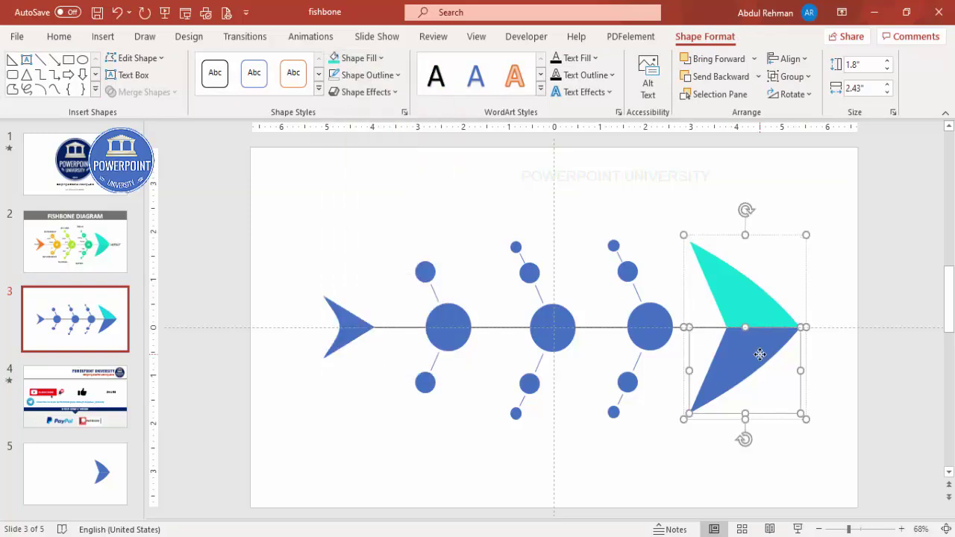
click(381, 58)
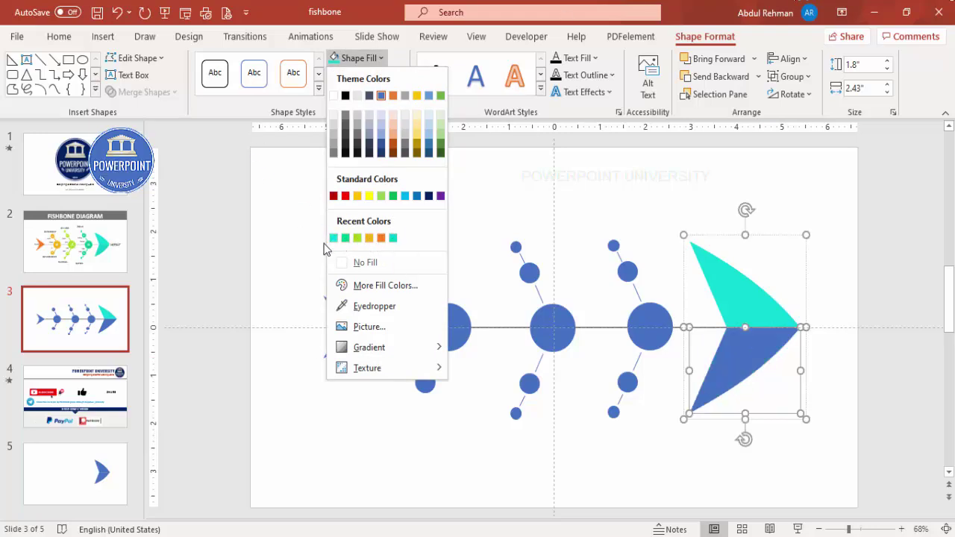
click(393, 238)
click(797, 384)
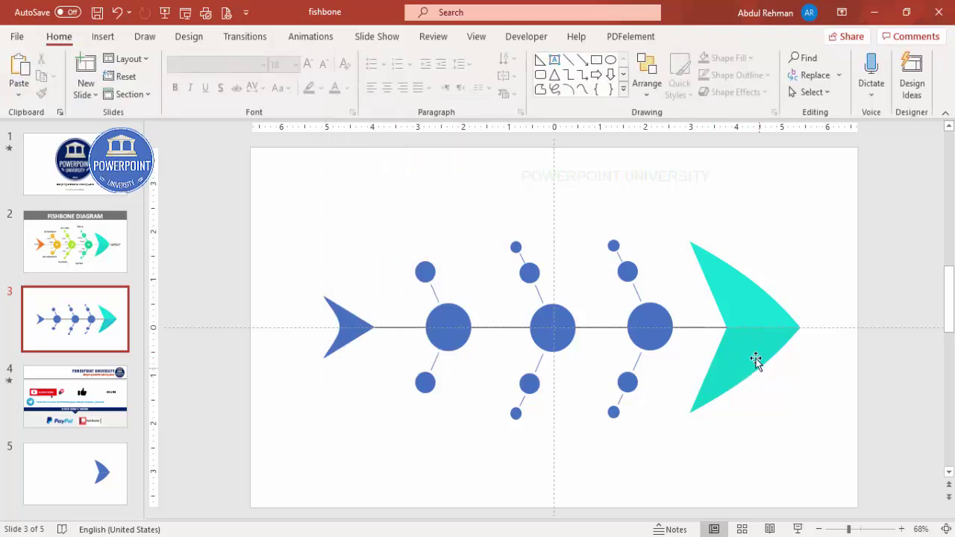
- Turn off the dashed guides, fill the left tail arrowhead orange, and select the first rib's shapes
click(476, 36)
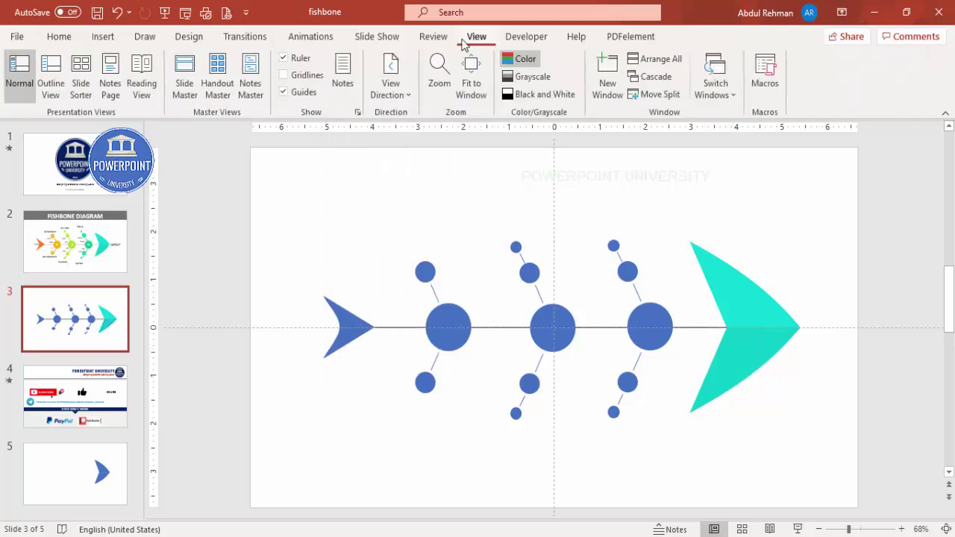
click(284, 91)
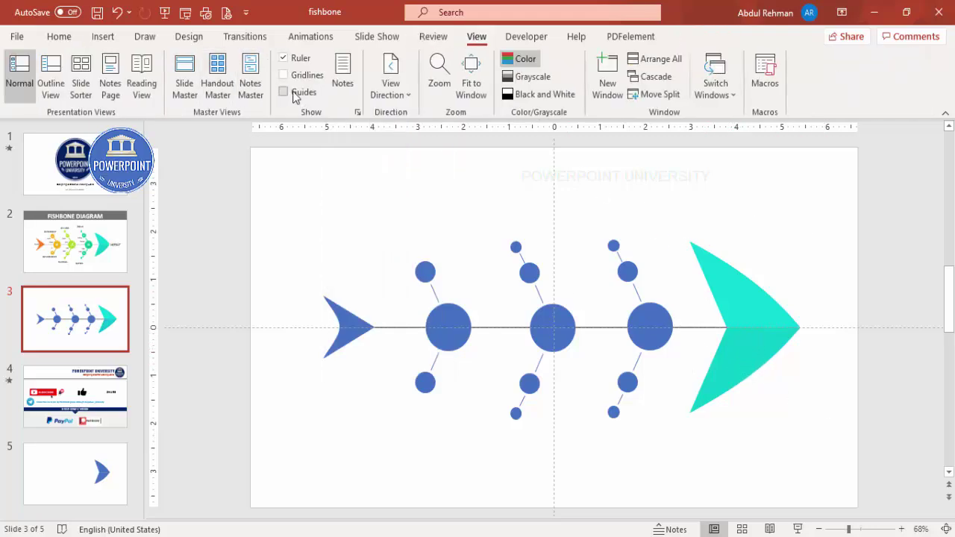
click(338, 331)
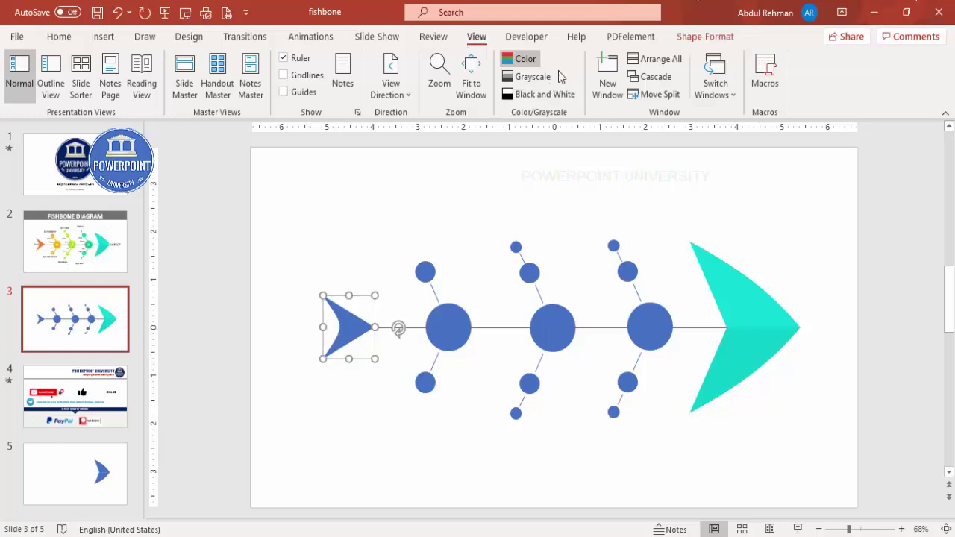
click(689, 38)
click(349, 60)
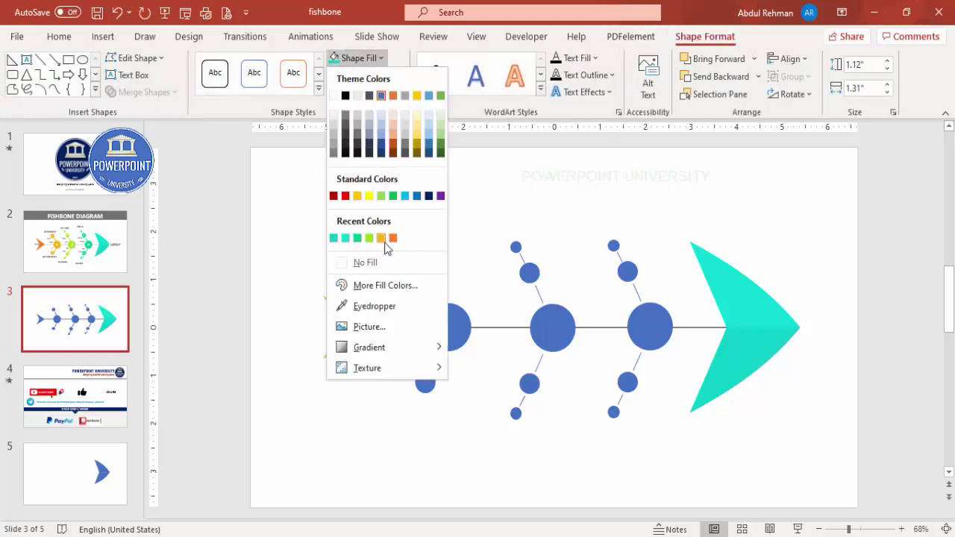
click(393, 238)
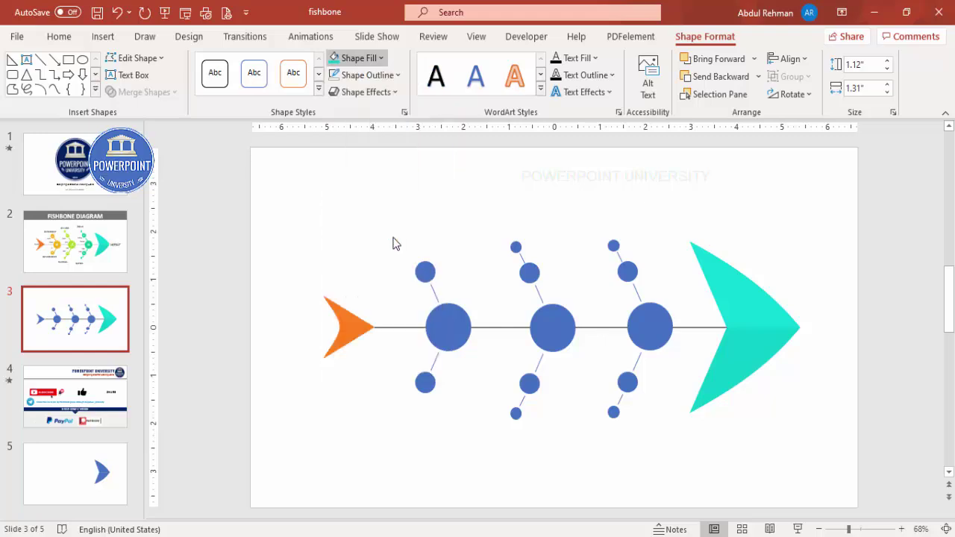
click(451, 321)
drag(385, 229, 479, 433)
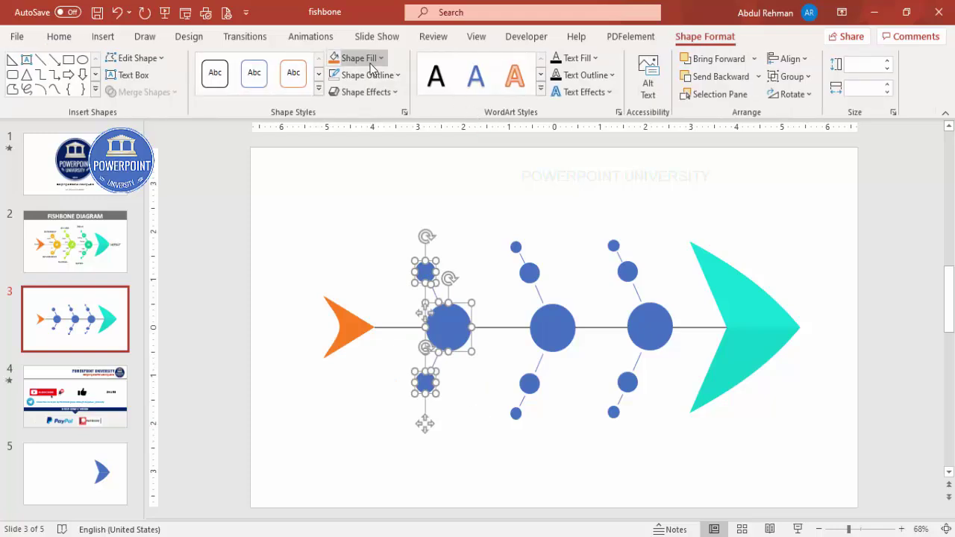
- Give the first rib's circles and lines a gold fill and gold outline
click(344, 58)
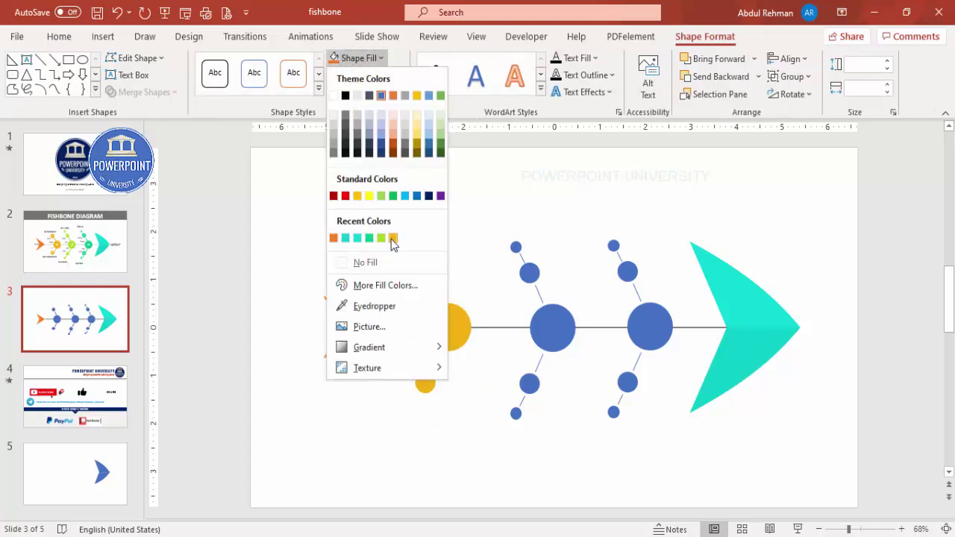
click(393, 239)
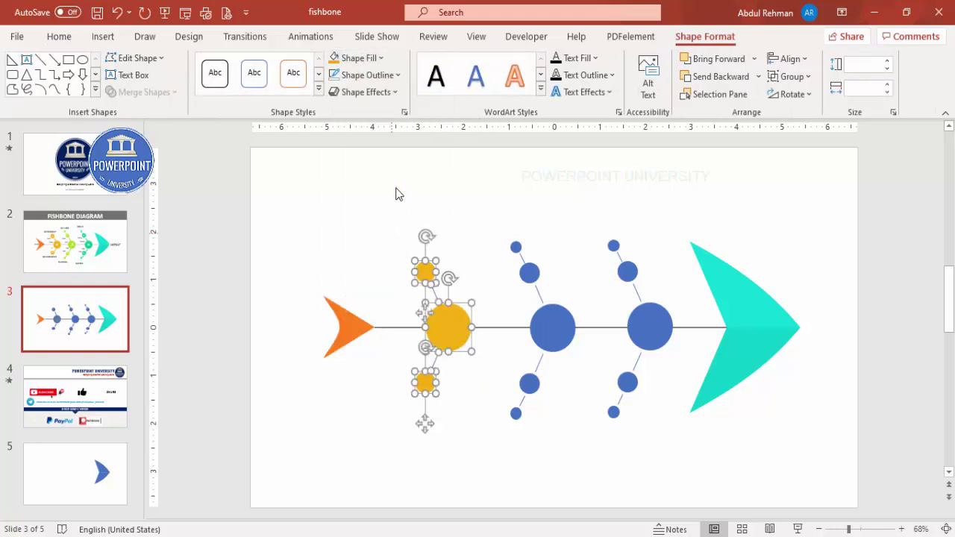
click(366, 75)
click(334, 255)
click(456, 215)
- Give the second rib's shapes a Lime fill and Lime outline
drag(477, 185, 586, 483)
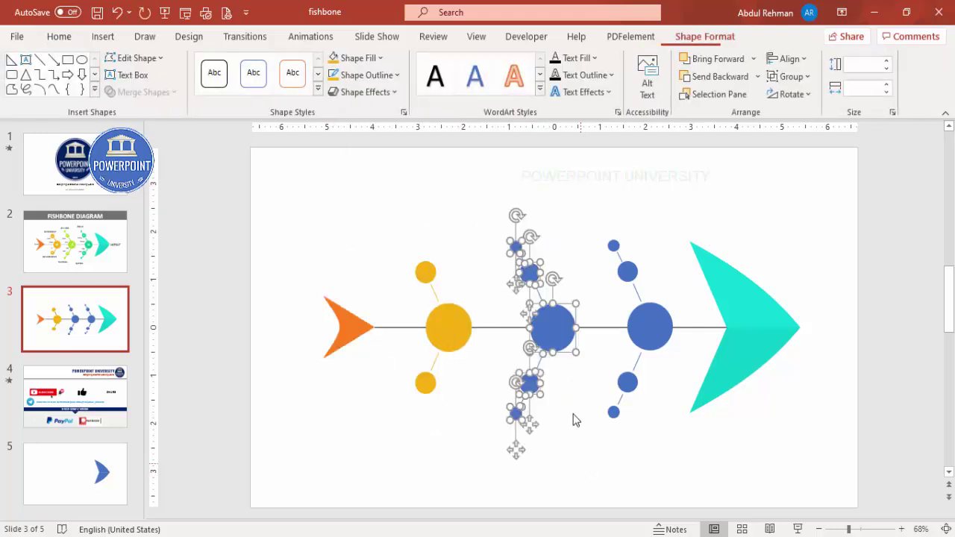
click(366, 59)
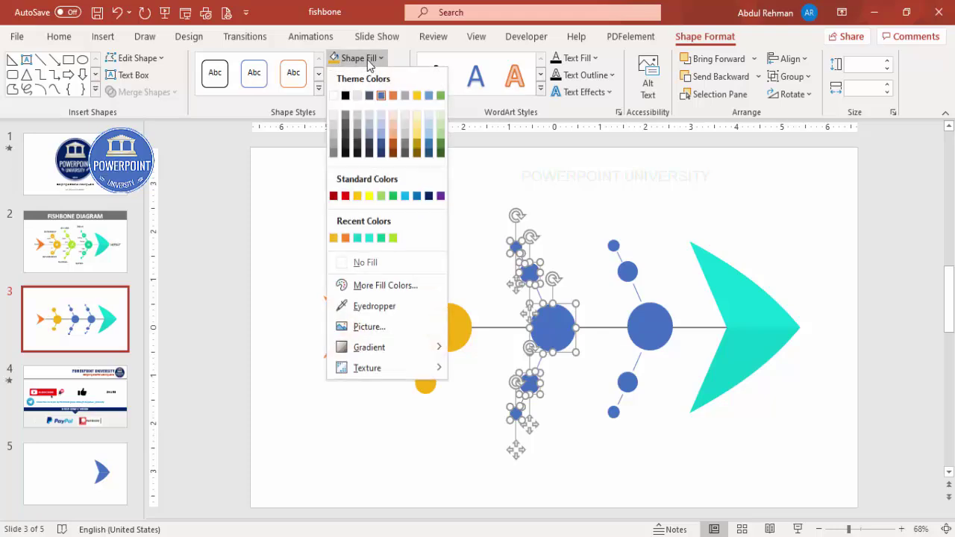
click(393, 238)
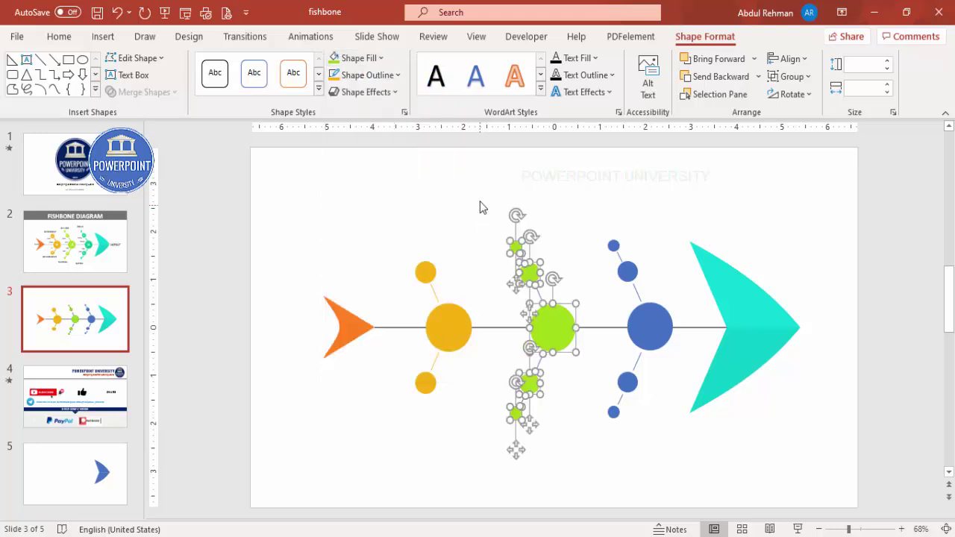
click(360, 75)
click(334, 255)
click(581, 203)
- Give all the third rib's shapes, including its large circle, a green fill and outline
drag(580, 203, 670, 467)
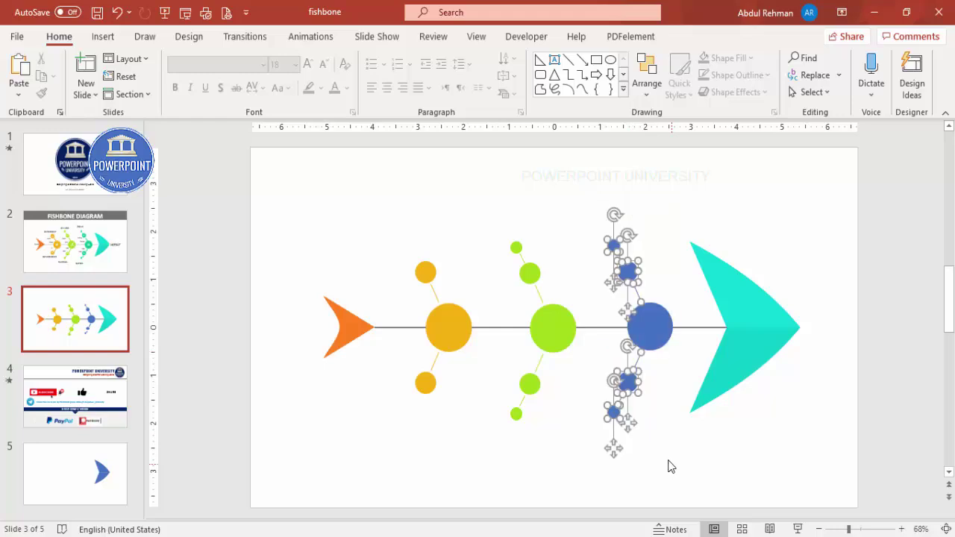
shift+click(666, 332)
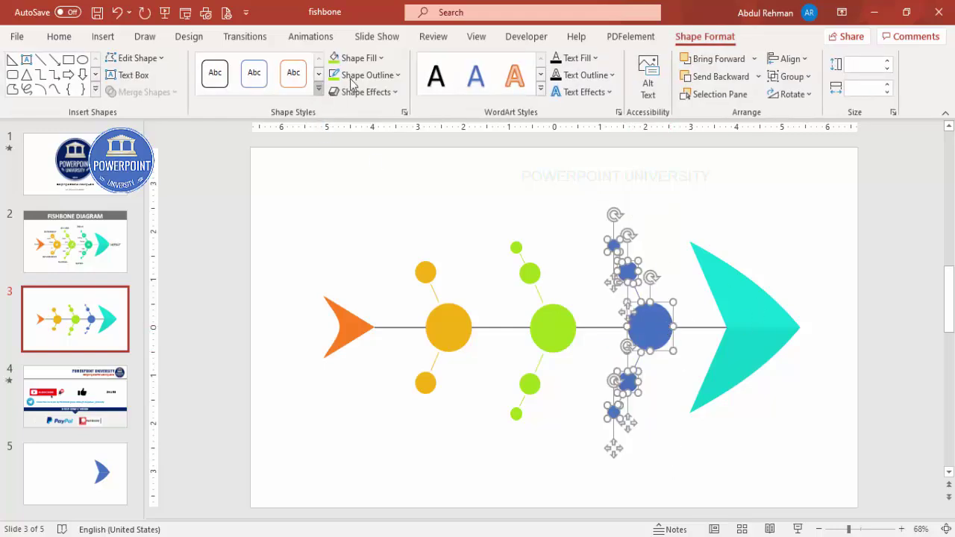
click(377, 58)
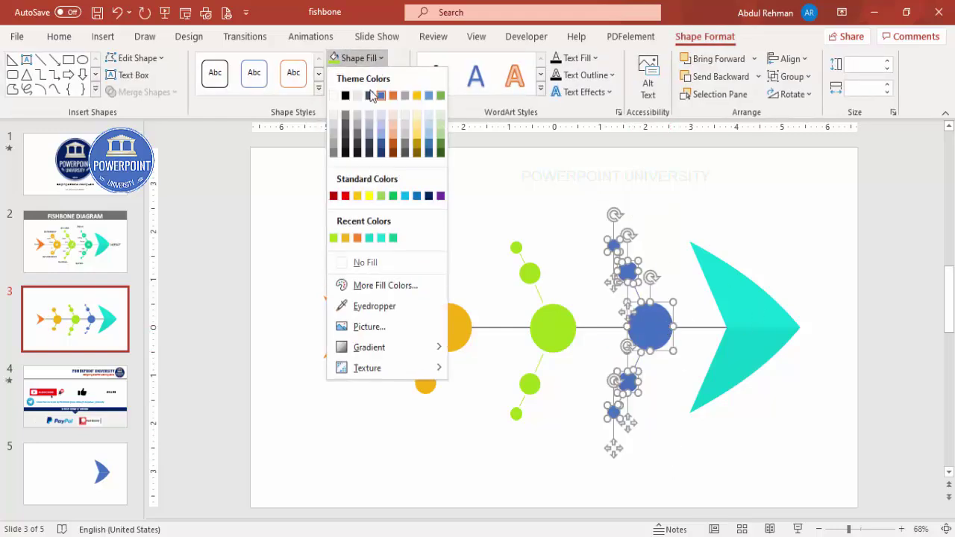
click(393, 238)
click(369, 75)
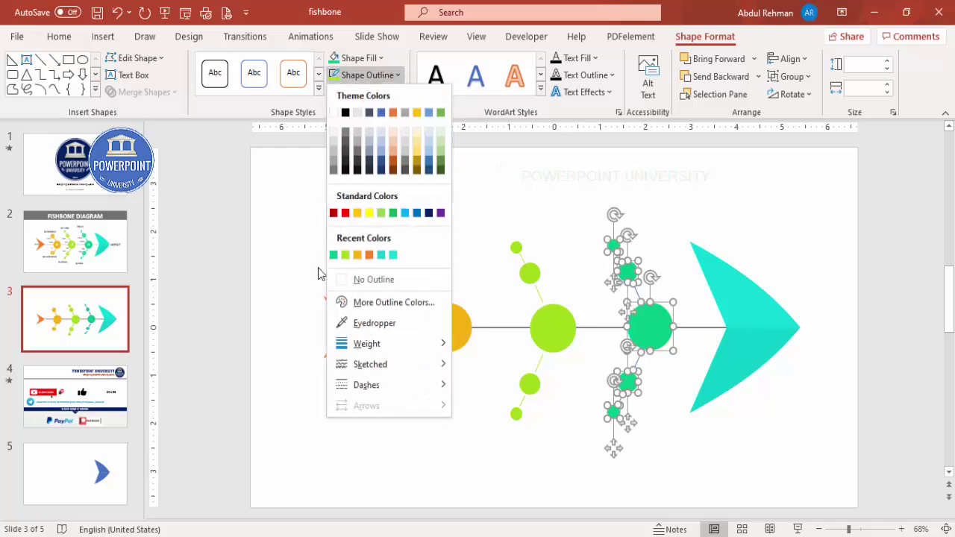
click(334, 255)
click(484, 215)
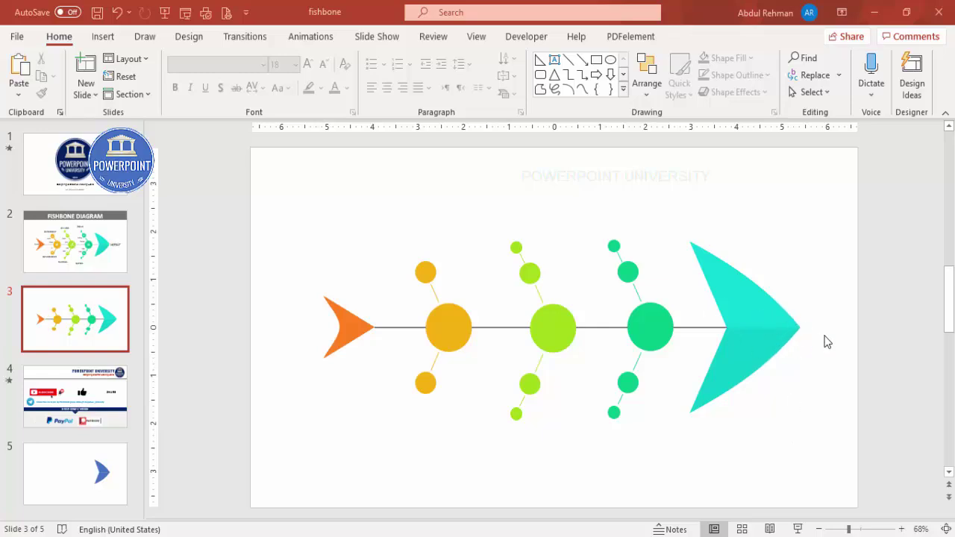
- Draw a small isosceles triangle beside the fish head and remove its outline
click(103, 37)
click(226, 93)
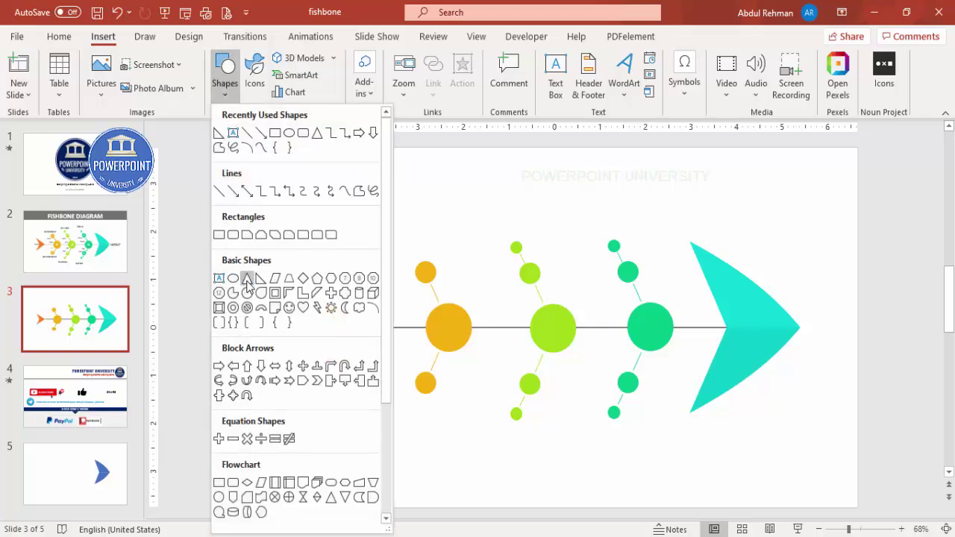
click(248, 284)
drag(808, 302, 823, 332)
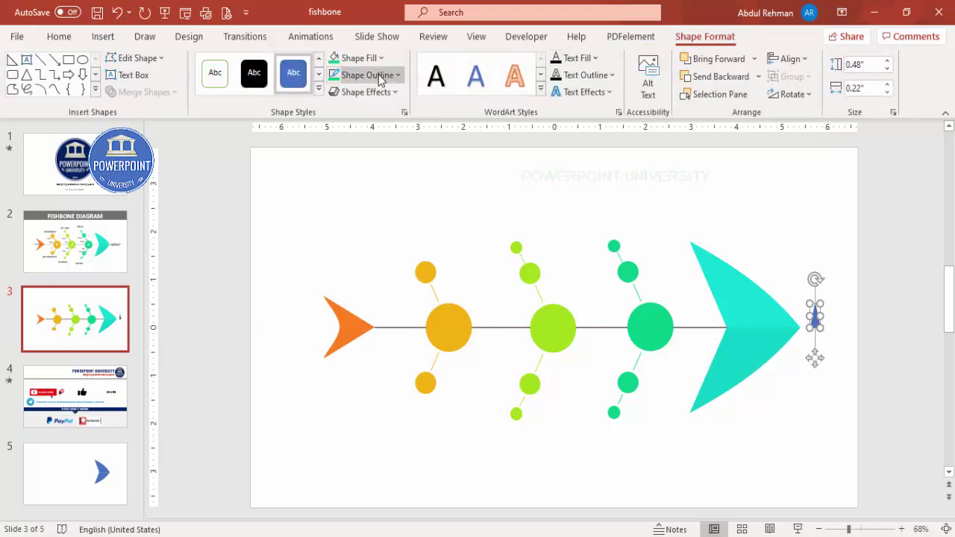
click(379, 75)
click(377, 277)
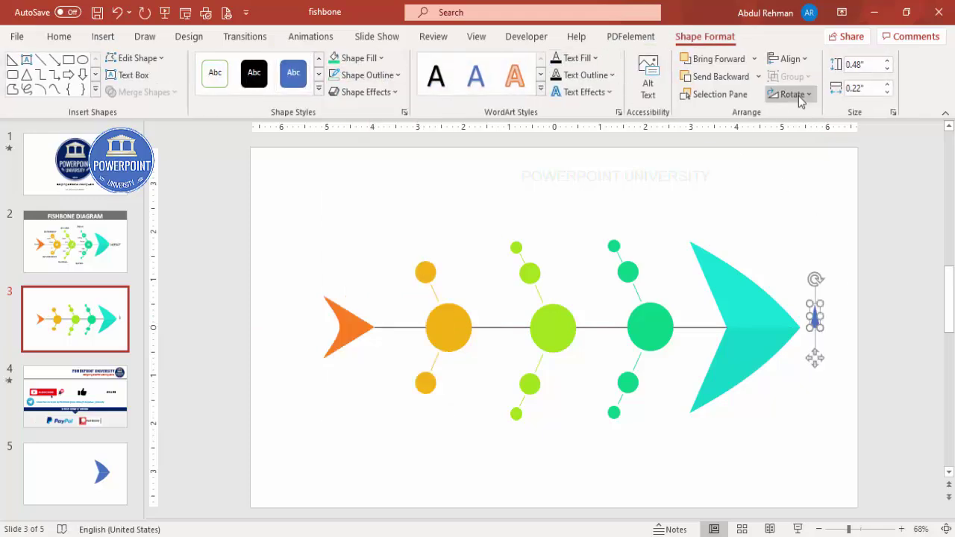
- Rotate the triangle left 90°, fill it white, and fit it into the head's tip
click(793, 94)
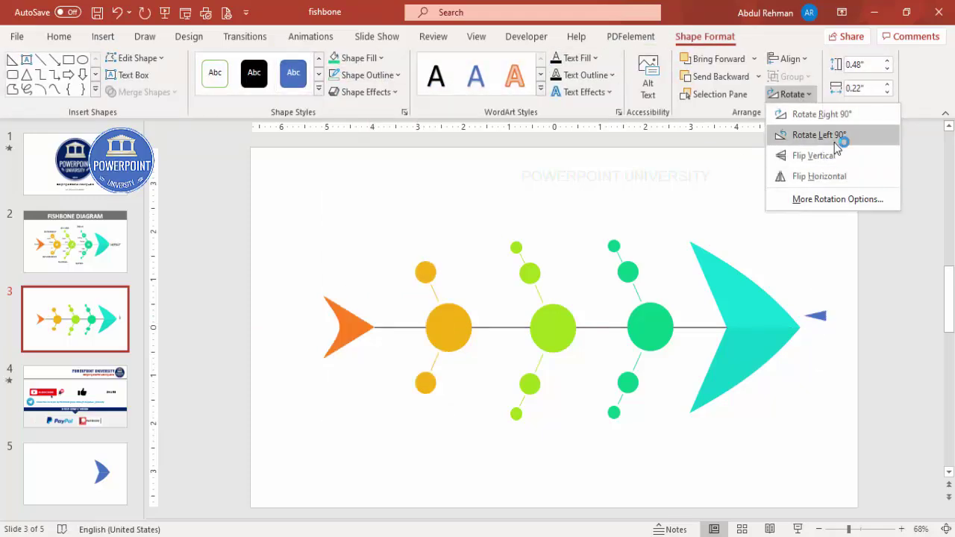
click(819, 136)
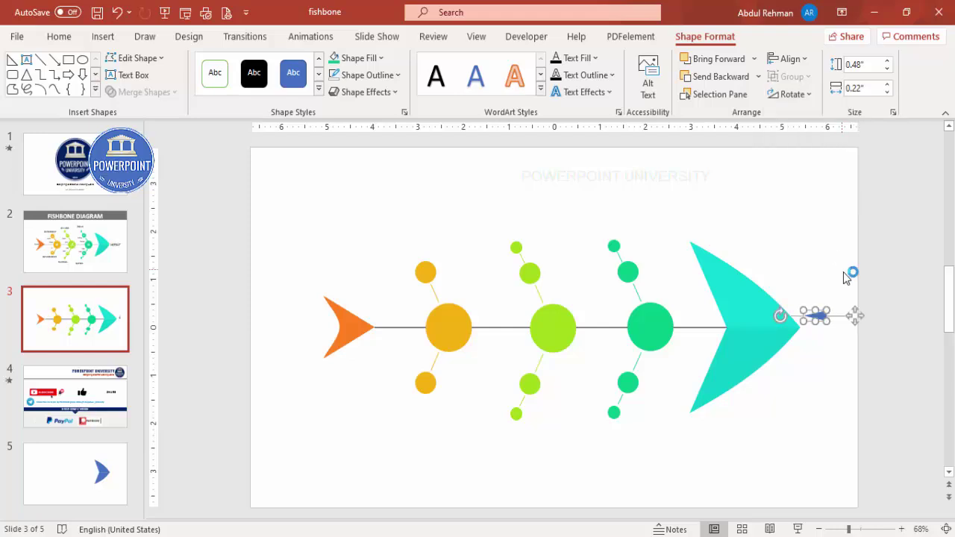
drag(825, 319, 803, 330)
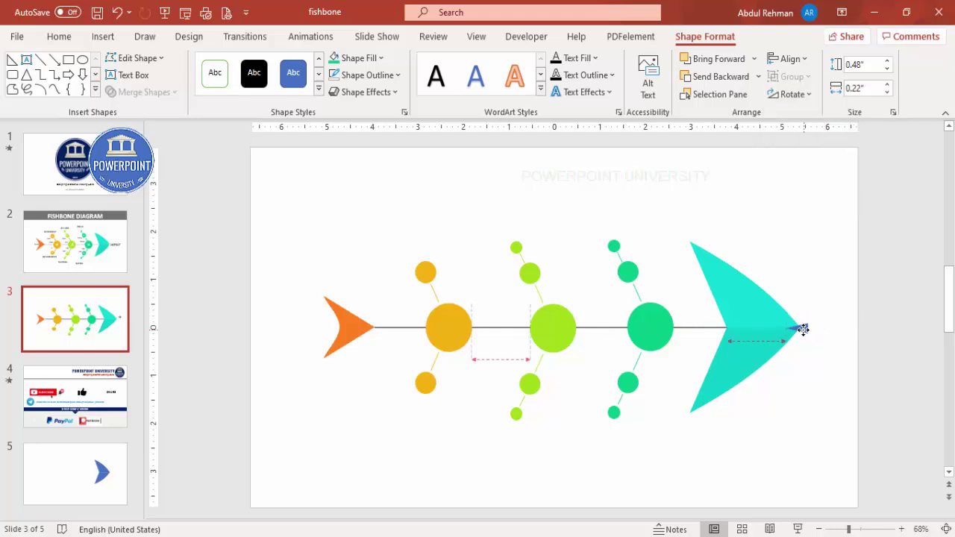
click(357, 58)
click(333, 98)
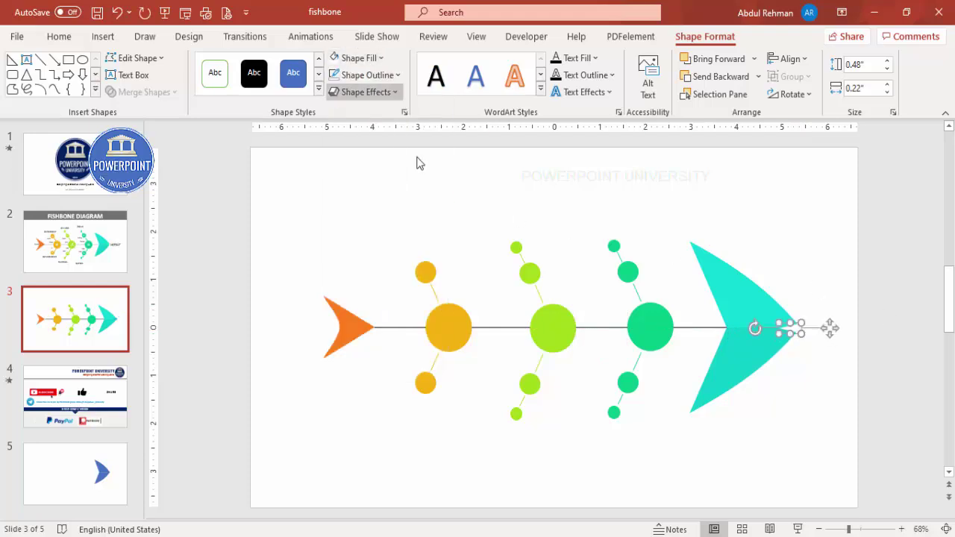
click(803, 352)
drag(786, 332, 763, 332)
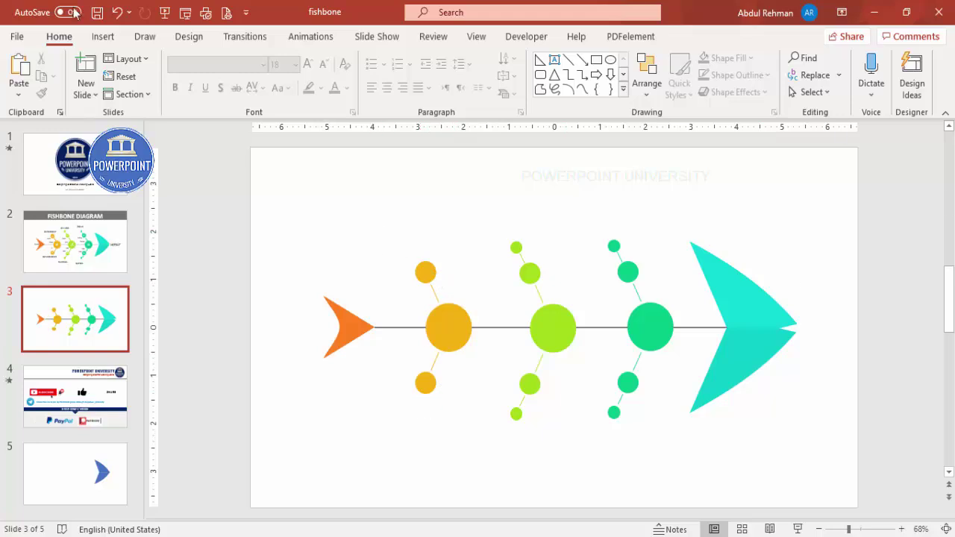
- Add a bold, centred 'A1' text box on the upper orange circle
click(103, 36)
click(552, 71)
click(409, 218)
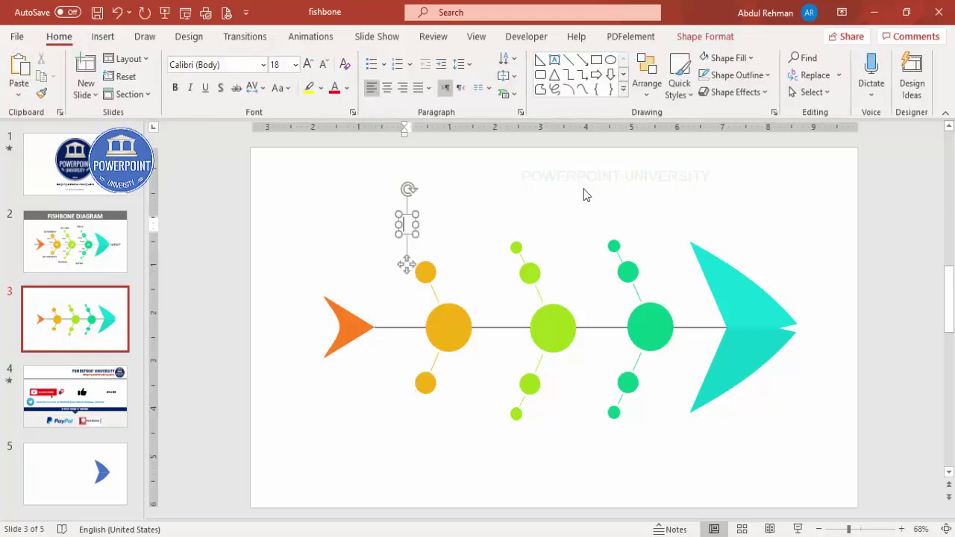
text(A1)
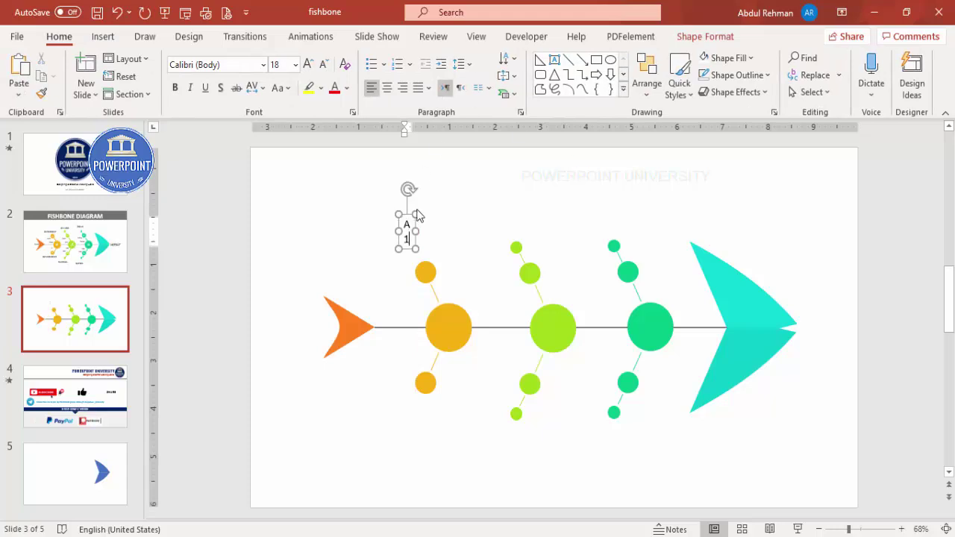
drag(415, 222, 430, 265)
click(175, 88)
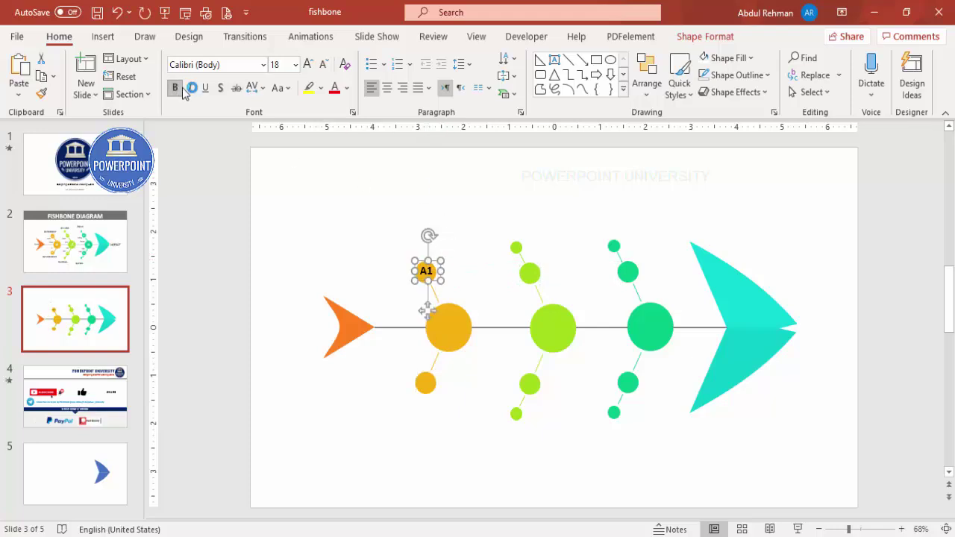
drag(850, 530, 856, 530)
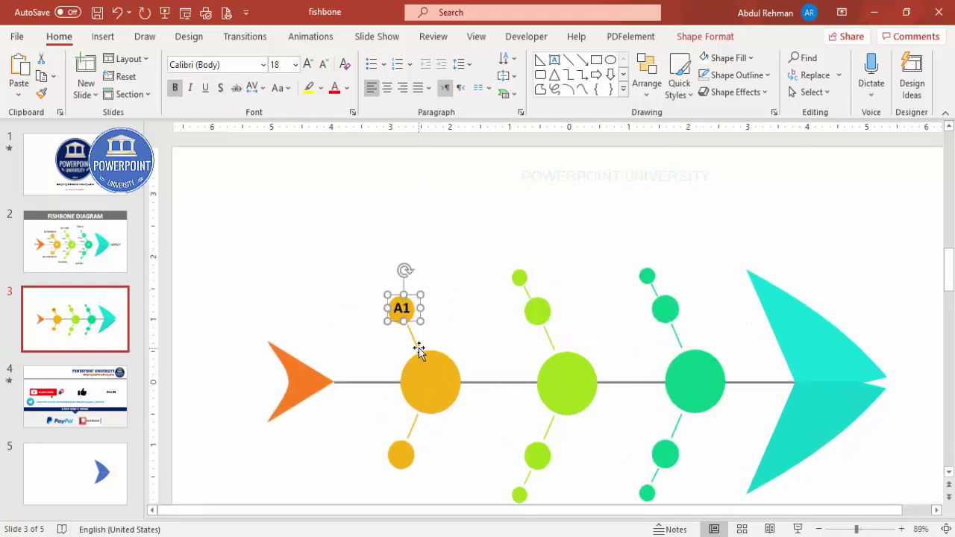
click(387, 88)
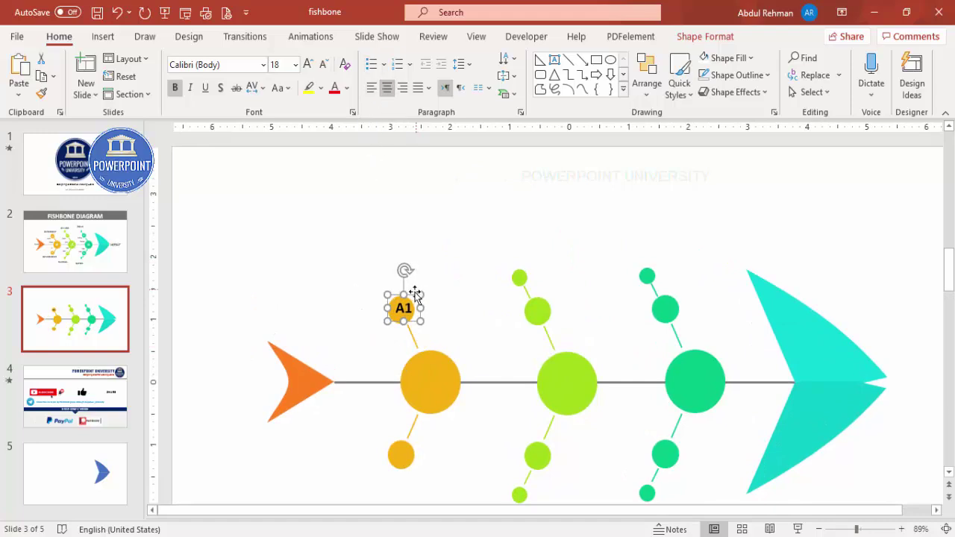
key(Escape)
- Duplicate the A1 label onto each of the other small circles
click(410, 297)
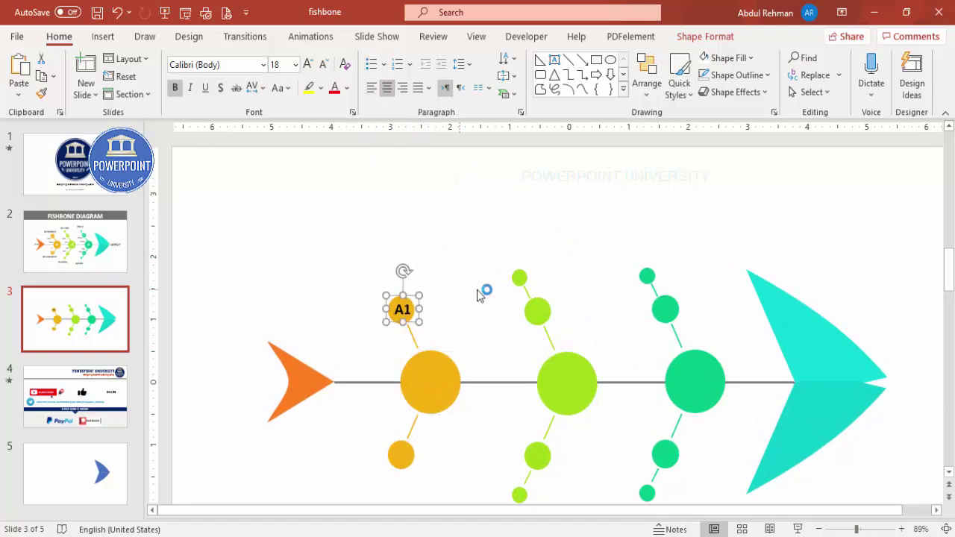
drag(415, 314, 547, 322)
key(Down)
key(Down)
key(Down)
key(Down)
key(Down)
key(Down)
key(Down)
key(Down)
key(Down)
key(Down)
key(Down)
key(Down)
key(Down)
key(Down)
key(Down)
key(ctrl+d)
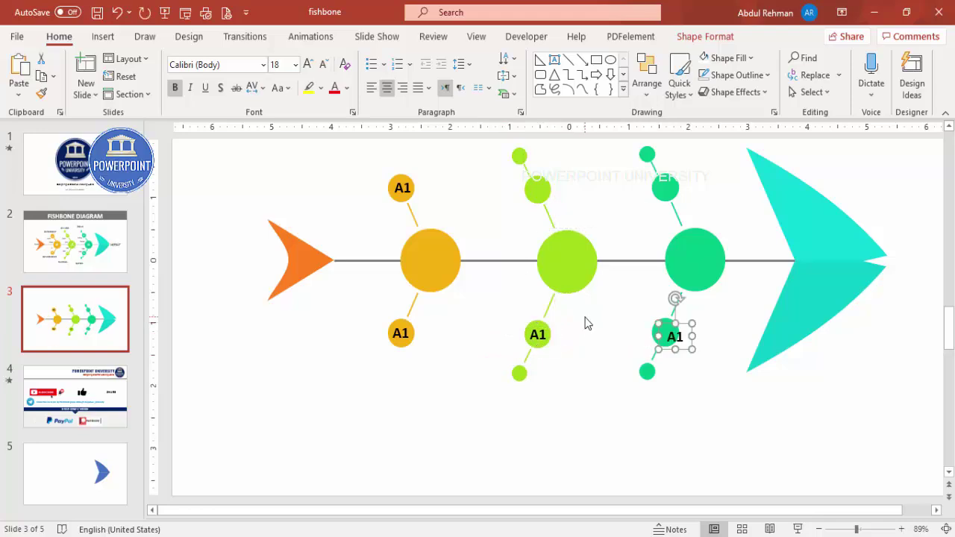
drag(685, 326, 676, 322)
key(ctrl+d)
drag(806, 317, 518, 297)
key(ctrl+d)
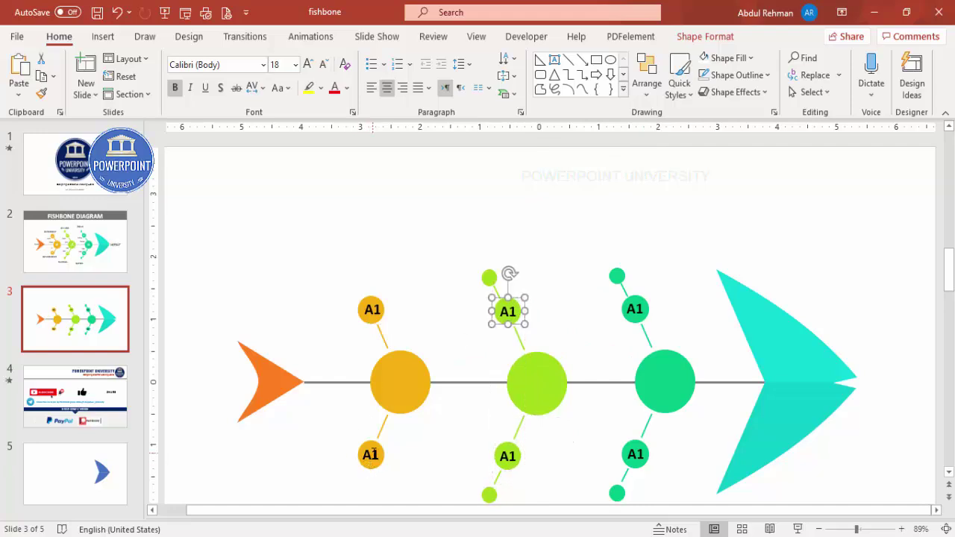
- Edit the copied labels to read A2, B1, B2, C1 and C2
click(373, 453)
text(2)
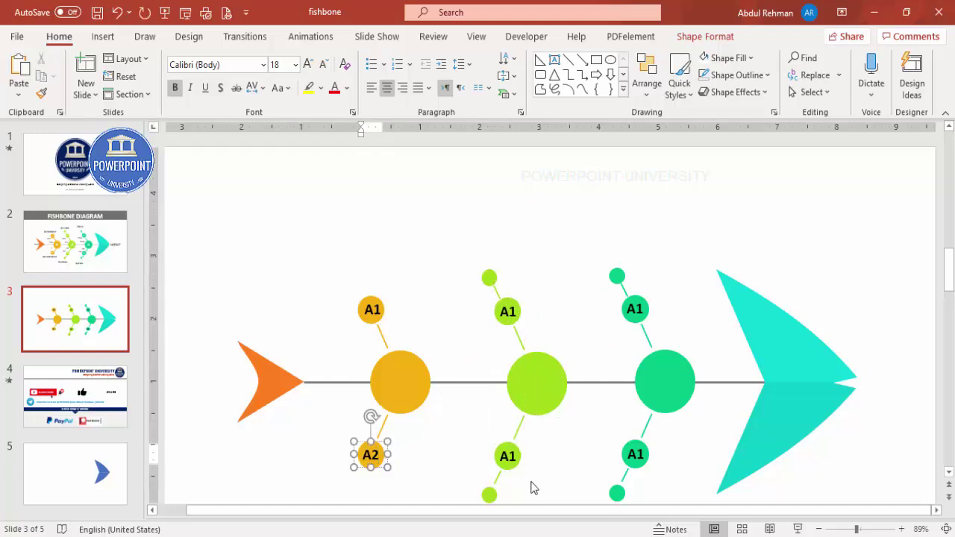
click(508, 314)
text(B)
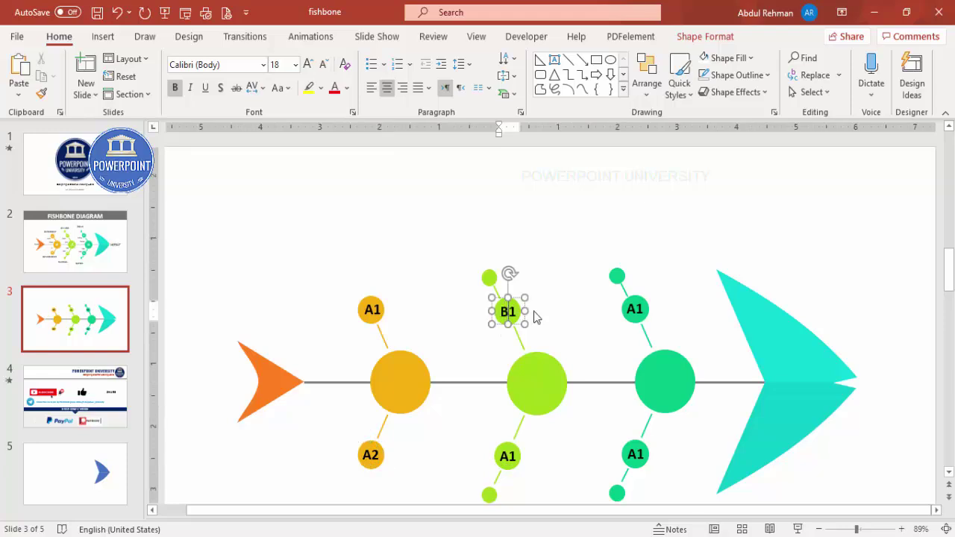
click(502, 444)
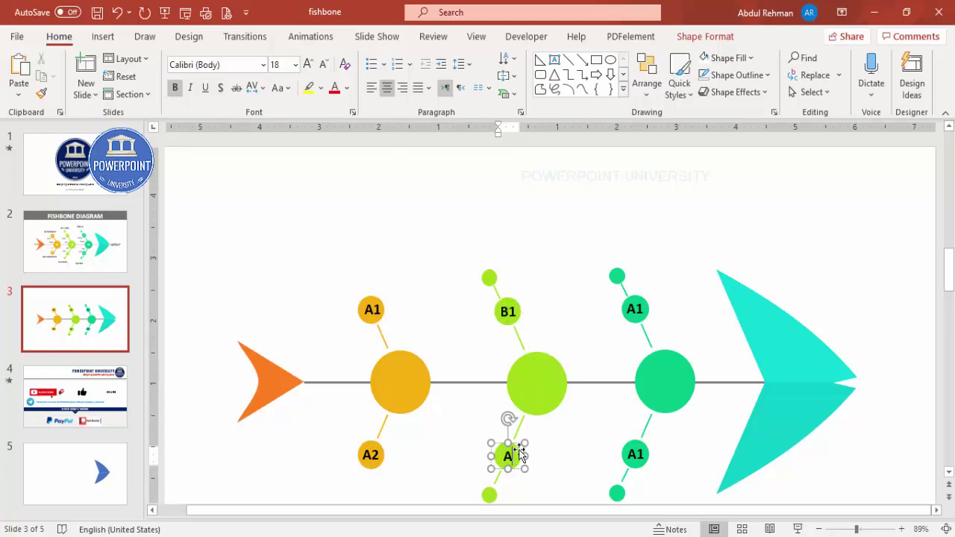
key(BackSpace)
click(642, 454)
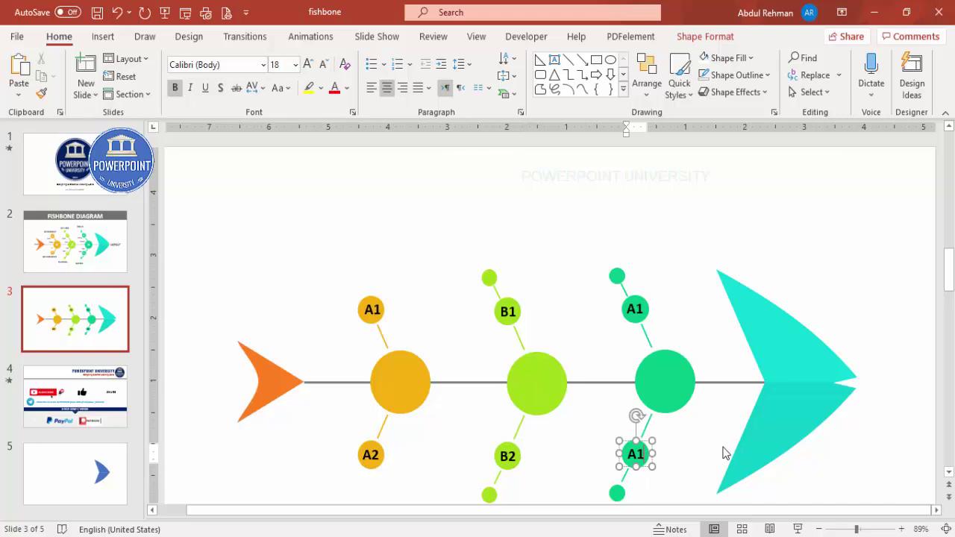
text(C2)
click(637, 314)
key(BackSpace)
text(C)
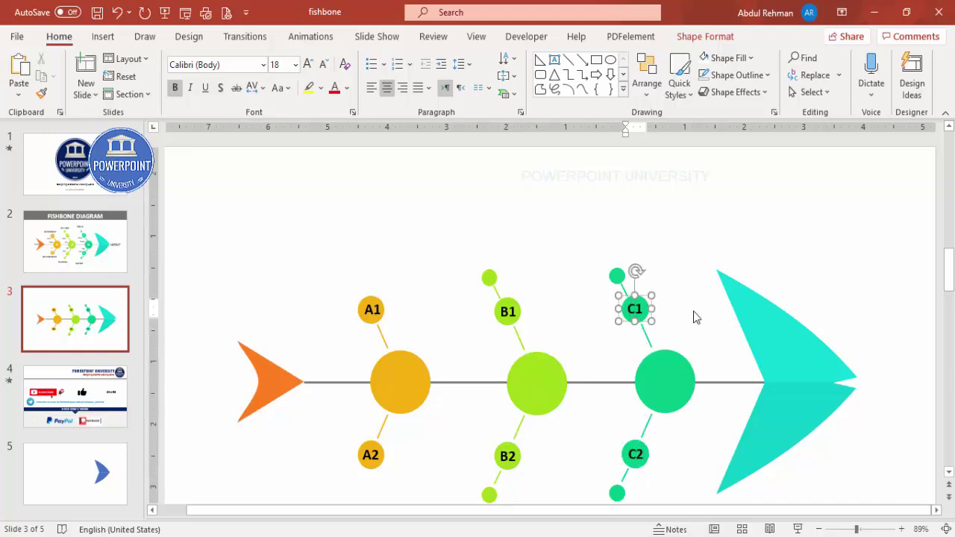
click(567, 275)
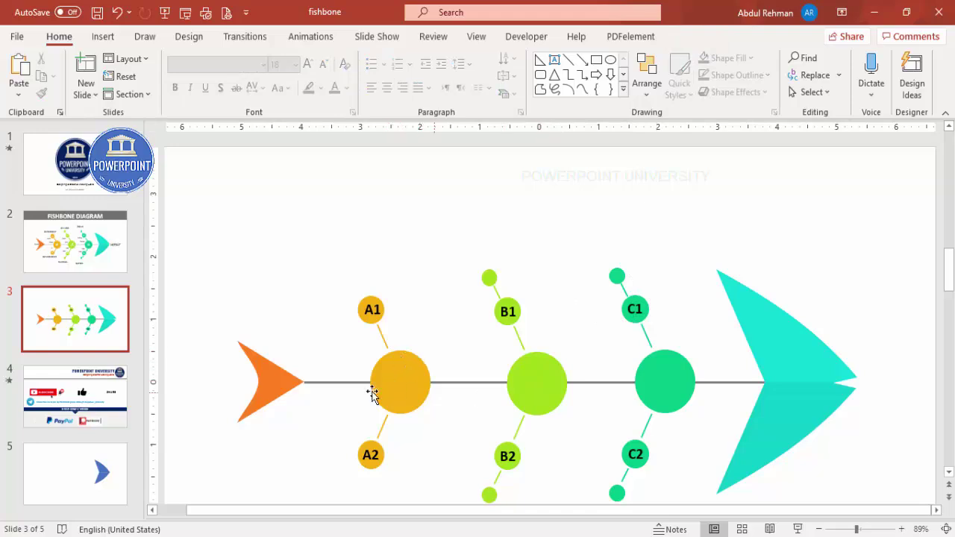
- Insert the target, presentation-chart and hand icons from the icon library
click(100, 36)
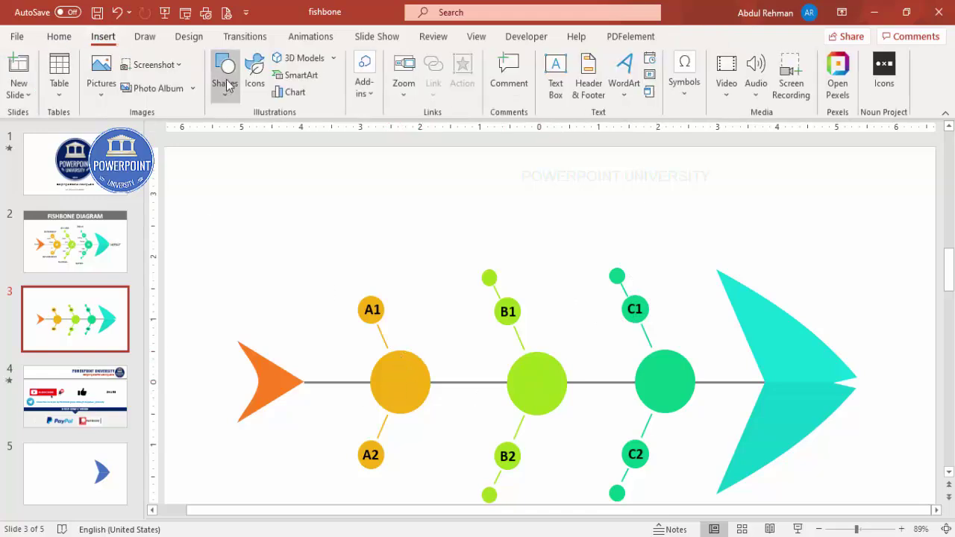
click(254, 77)
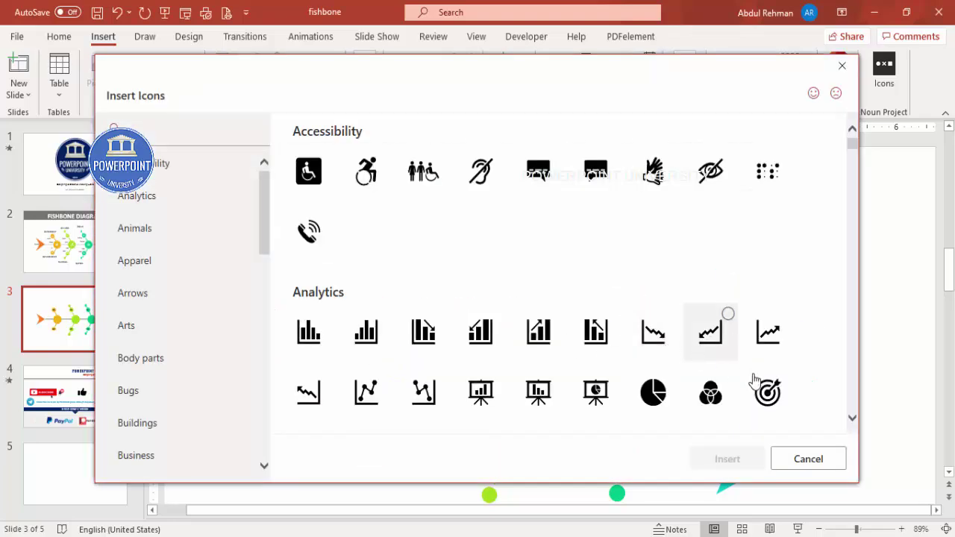
click(755, 395)
click(530, 399)
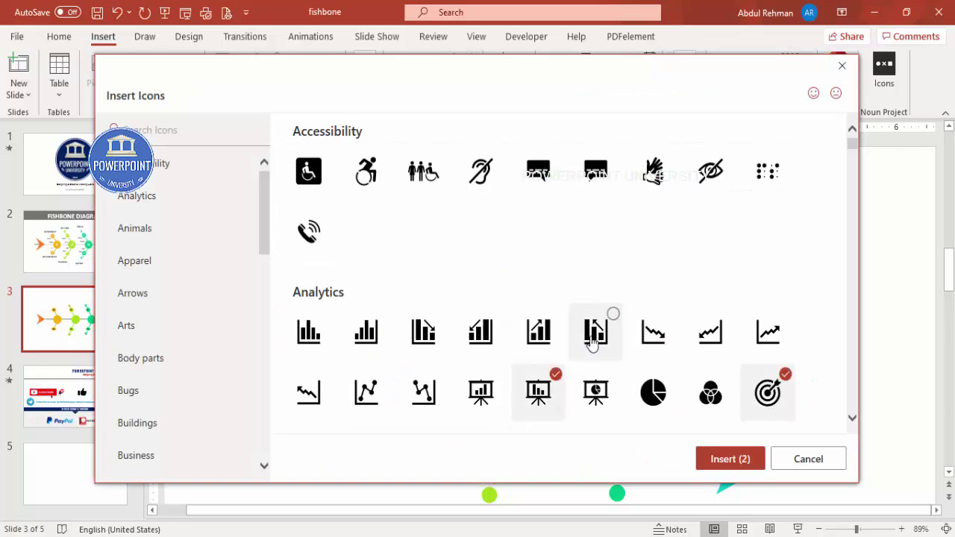
click(642, 188)
click(731, 458)
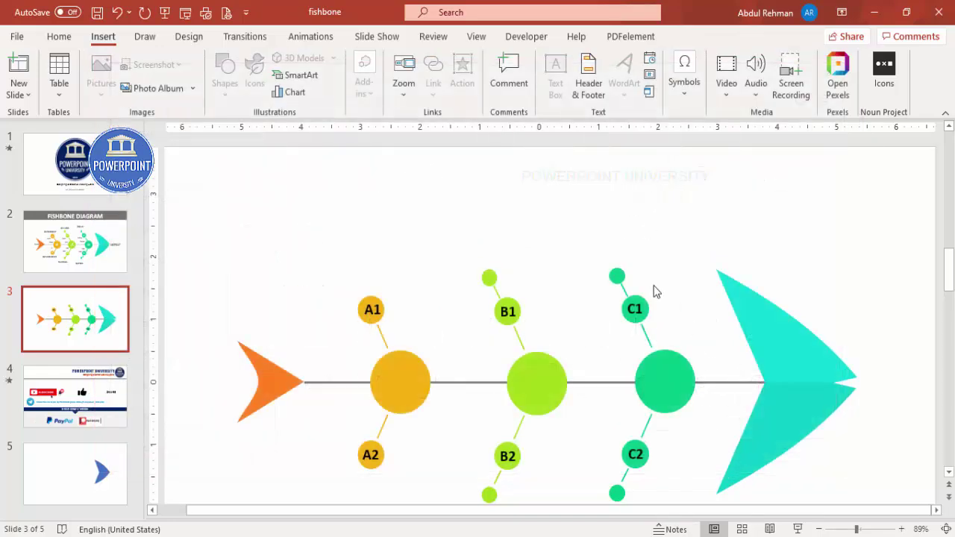
- Resize the icons to 0.5" height and place the presentation and target icons in the orange and lime circles
drag(552, 373, 563, 226)
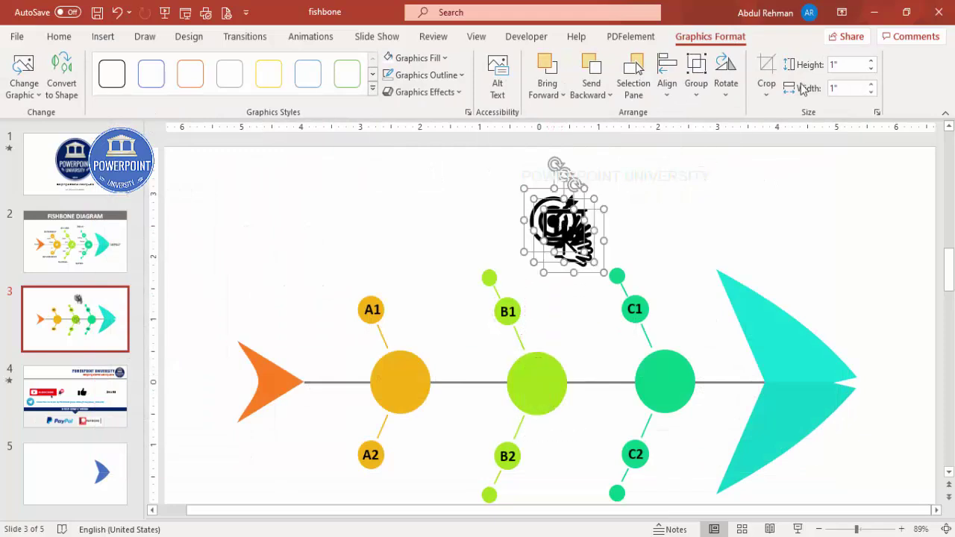
click(848, 65)
text(.5)
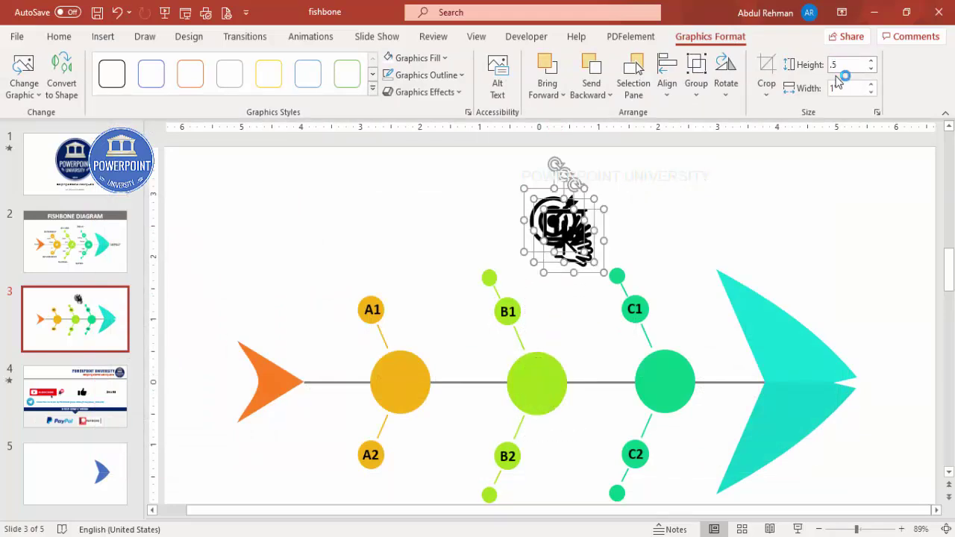
key(Return)
click(667, 211)
drag(550, 219, 391, 373)
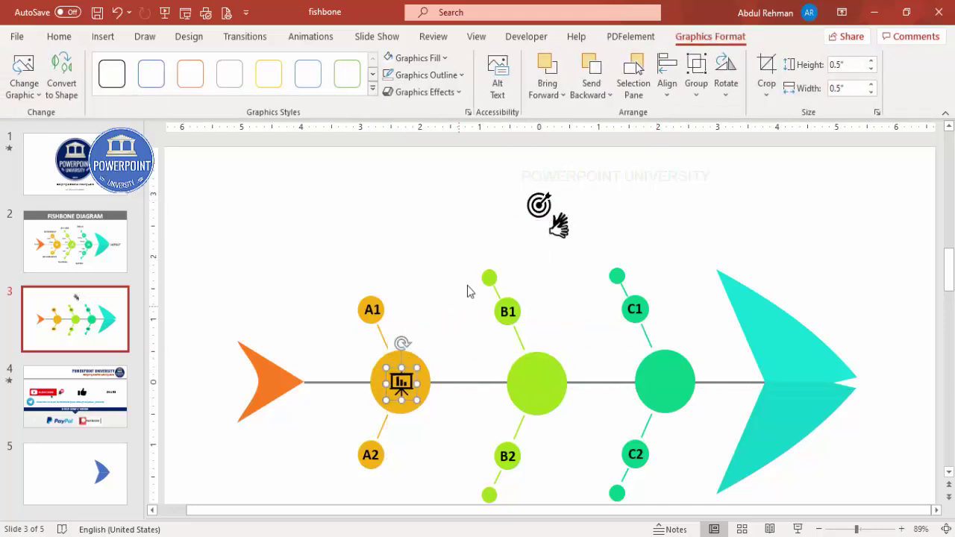
drag(538, 205, 536, 382)
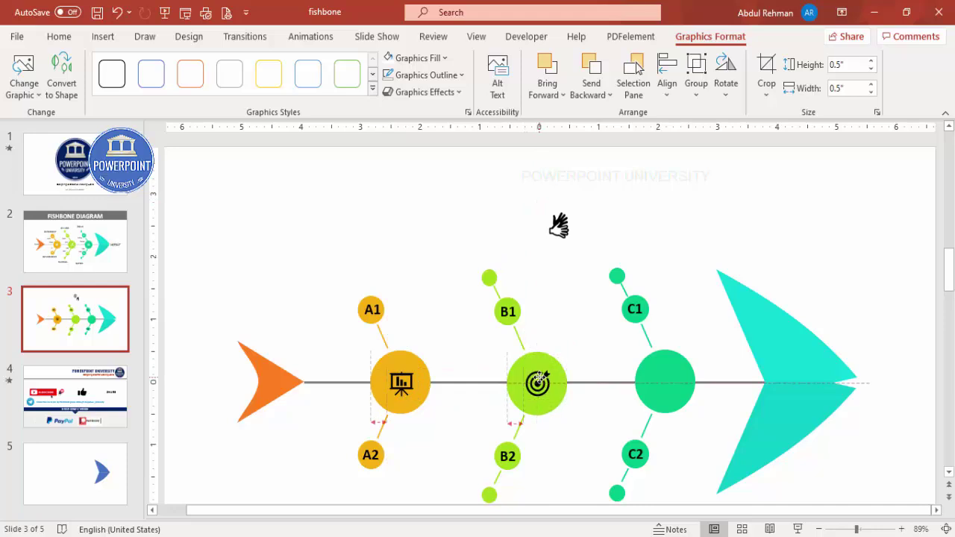